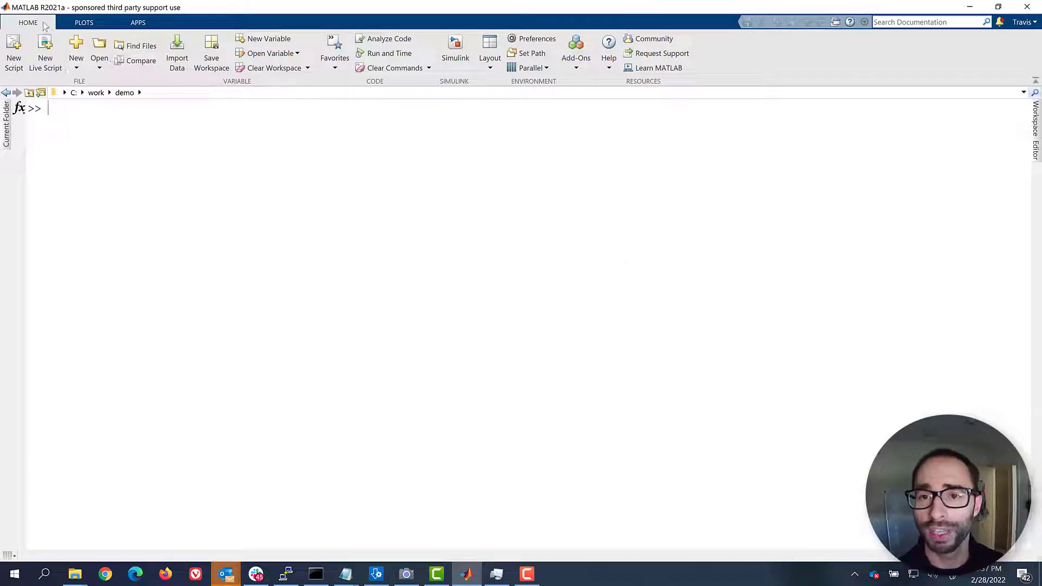
Search Get Add-Ons for 'High Speed Converter' and open the Analog Devices toolbox's detail page.
click(586, 66)
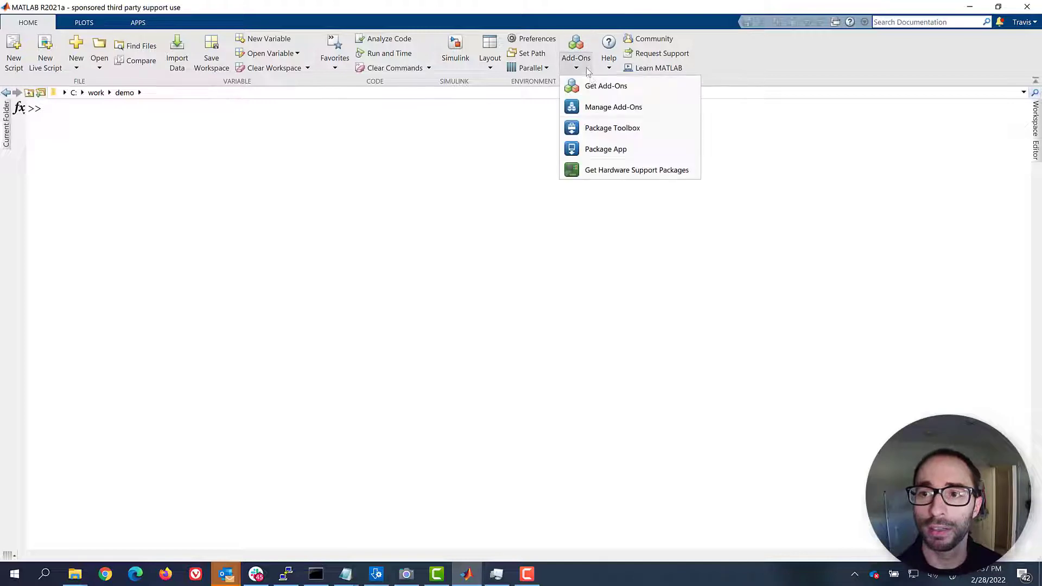
click(606, 89)
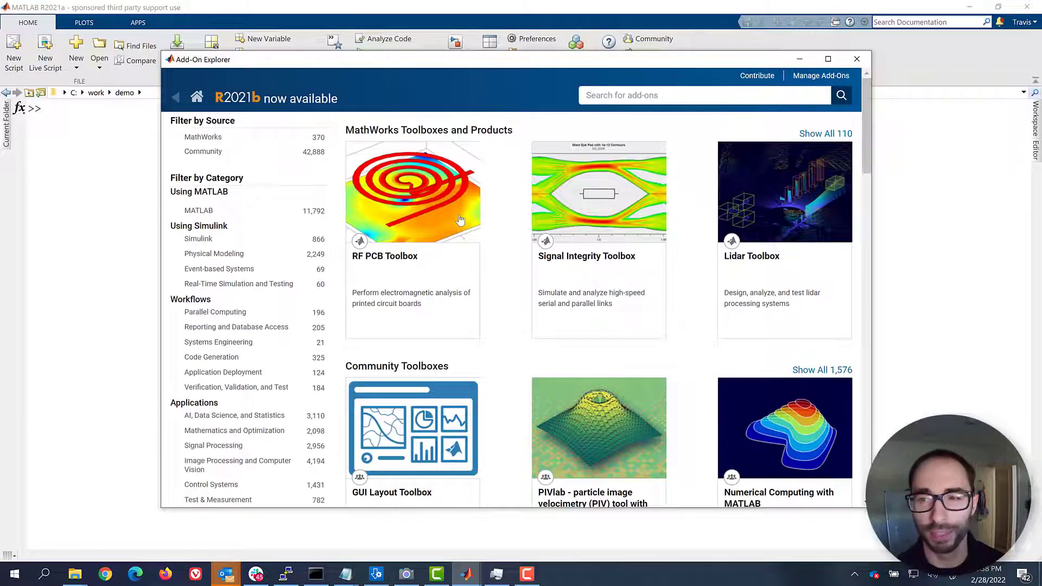
click(622, 97)
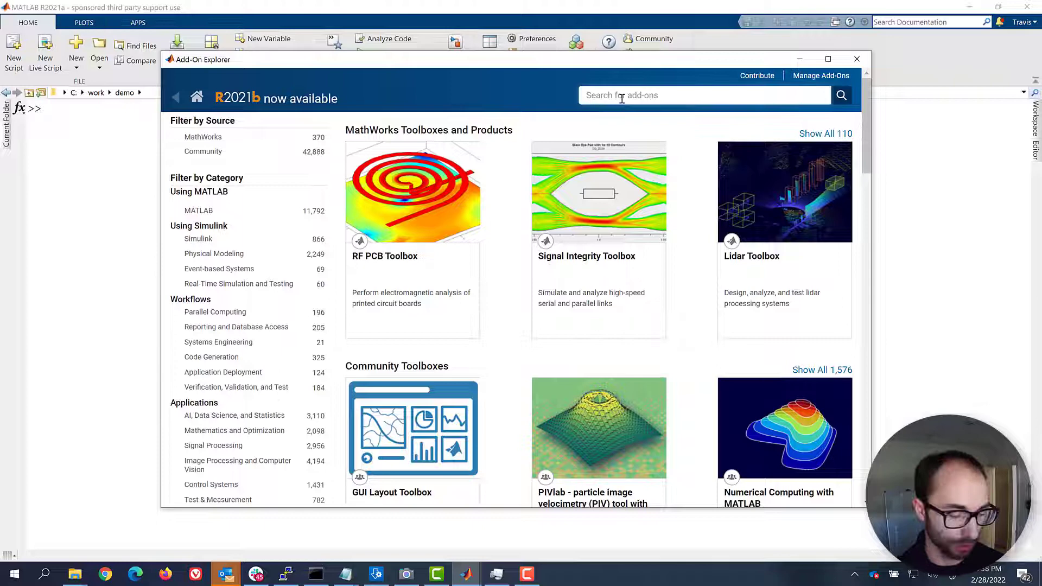
text(High Speed)
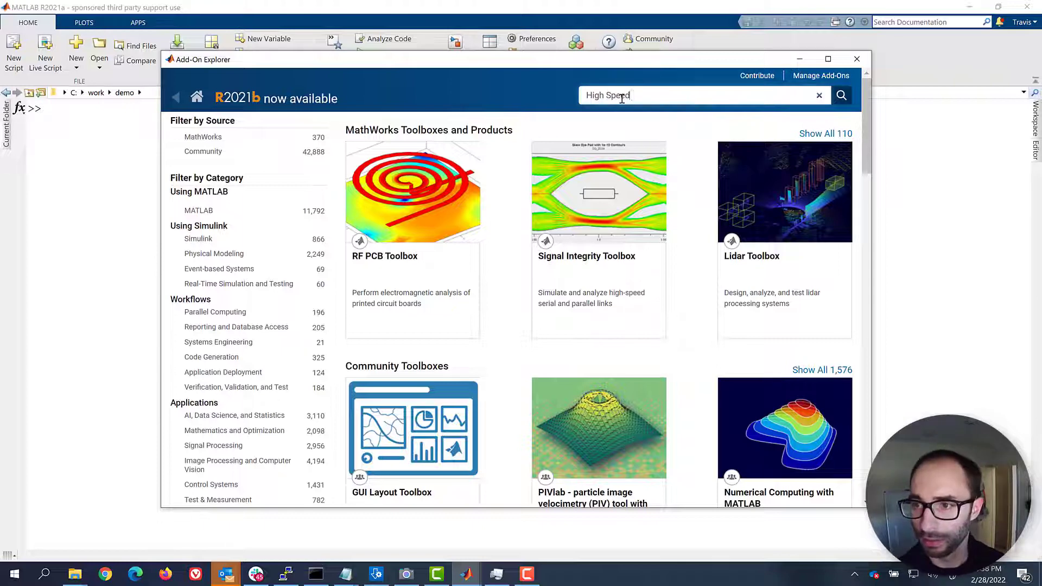
text( Converter)
key(Return)
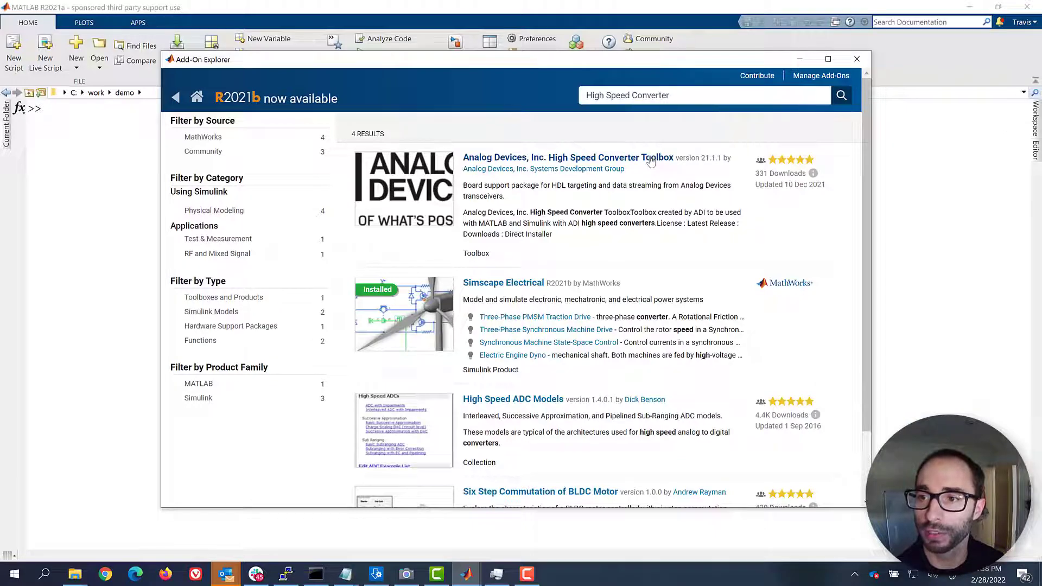
click(651, 161)
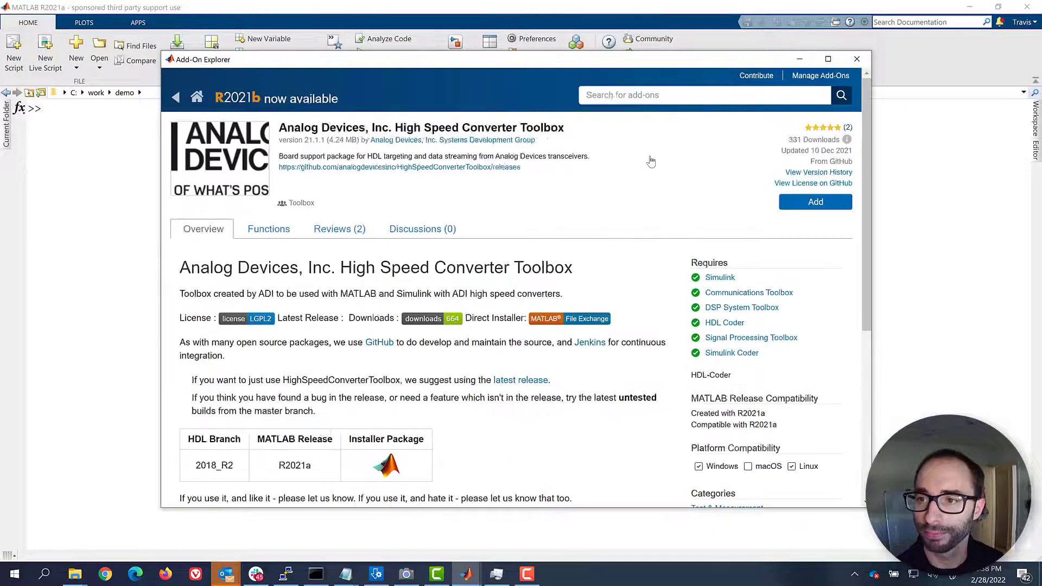
Add the Analog Devices High Speed Converter Toolbox, declining to open its documentation afterwards.
click(816, 203)
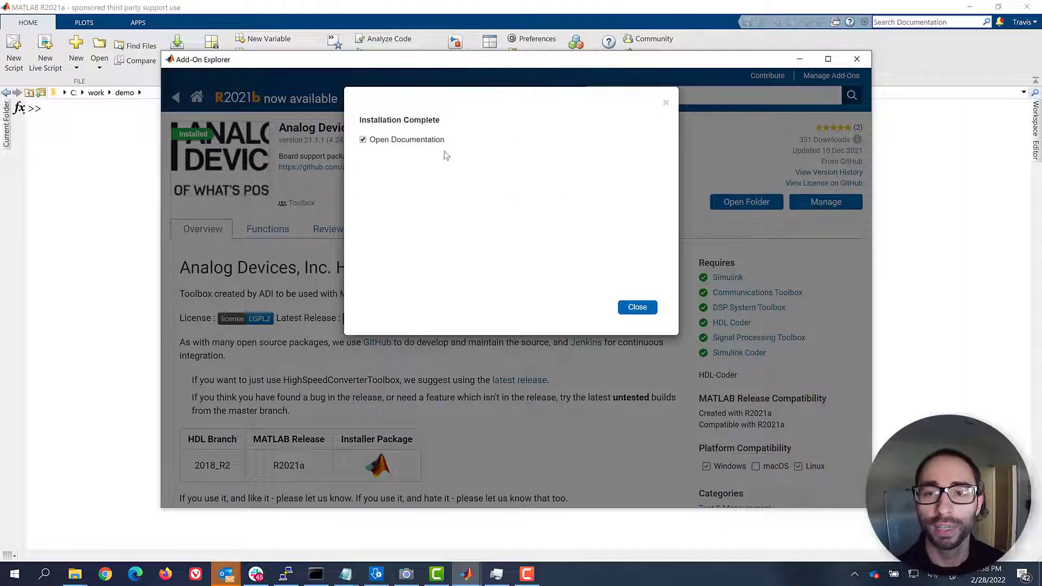
click(363, 140)
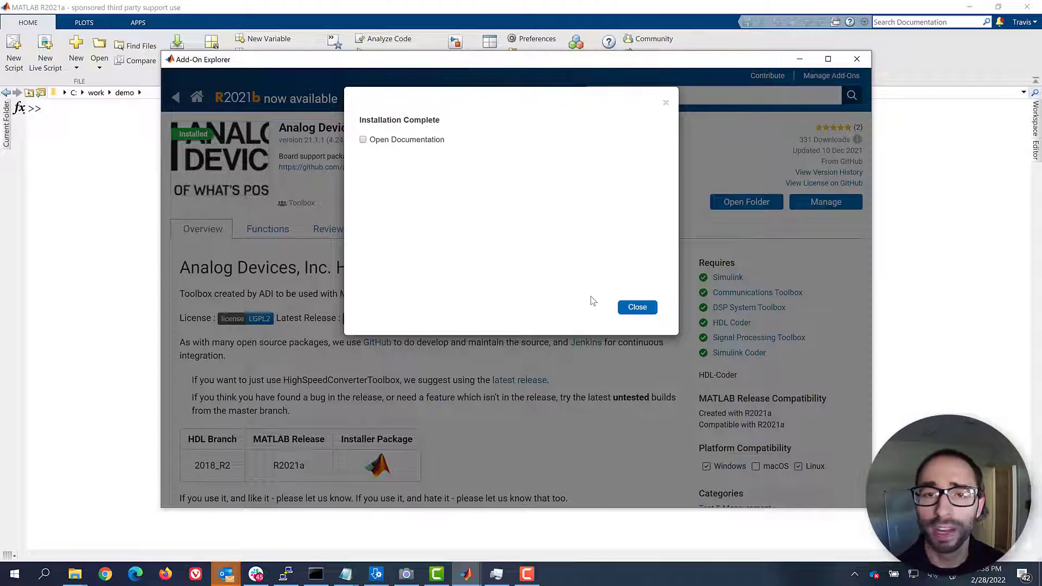
click(635, 311)
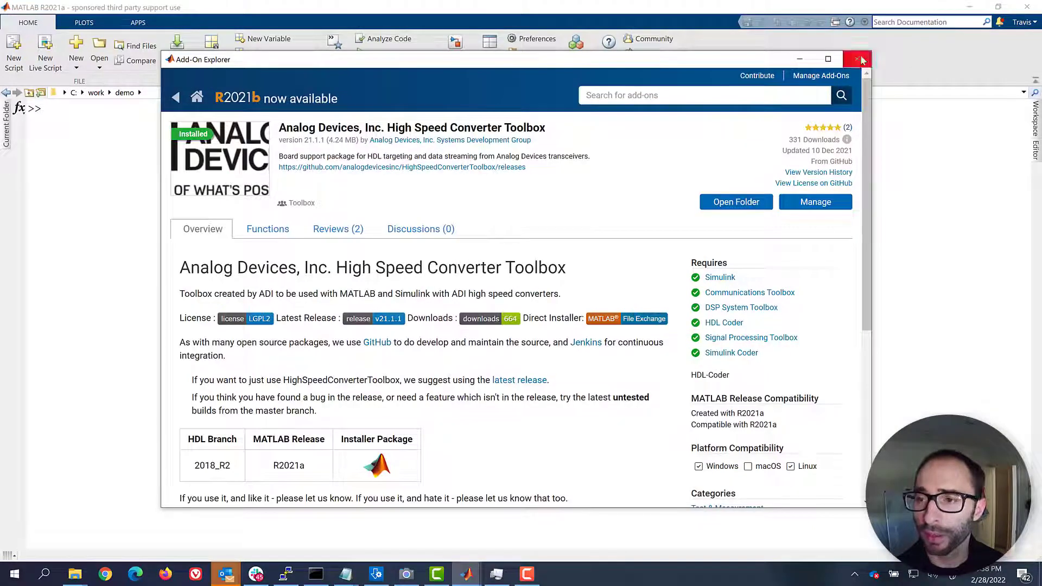
Close the Add-On Explorer and confirm High-Speed Converter Toolbox 21.1.1 is listed in Manage Add-Ons.
click(861, 59)
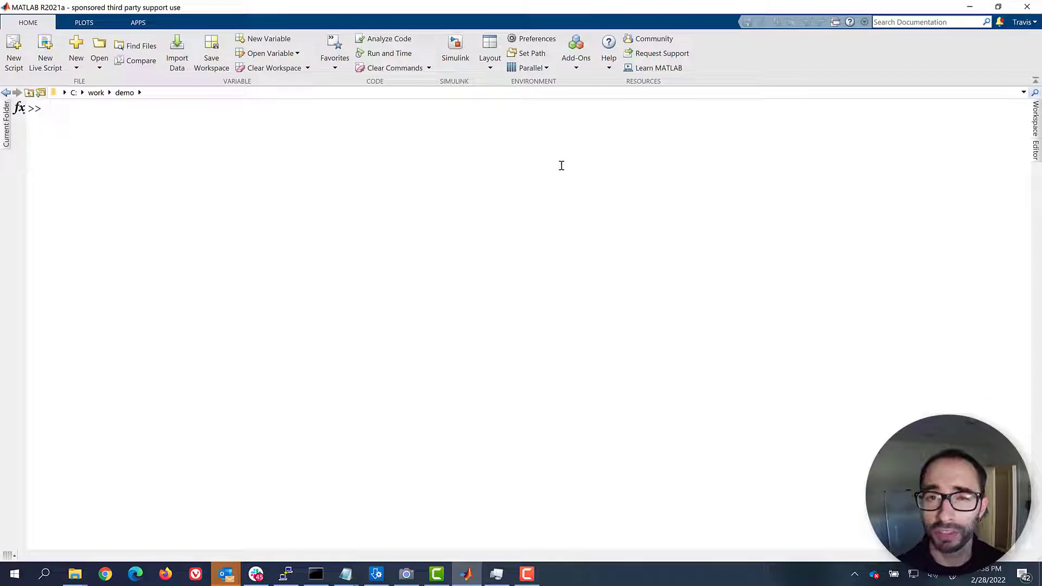
click(576, 68)
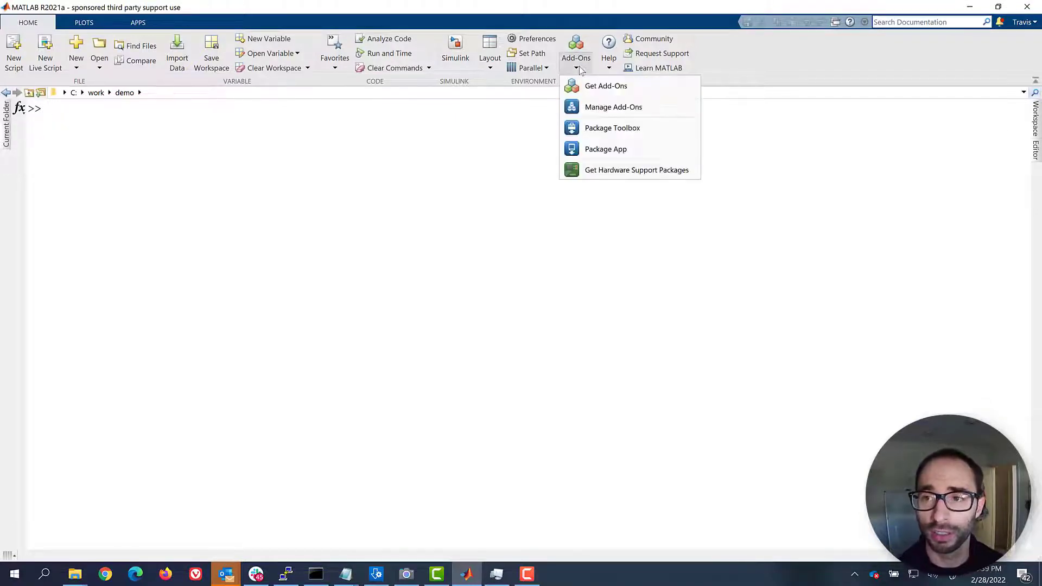
click(612, 108)
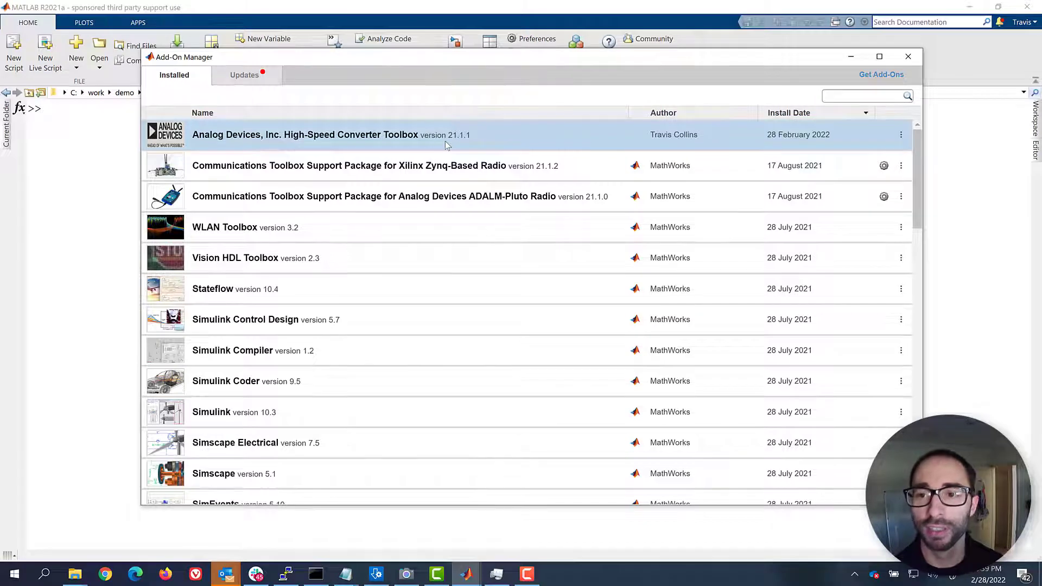
click(908, 57)
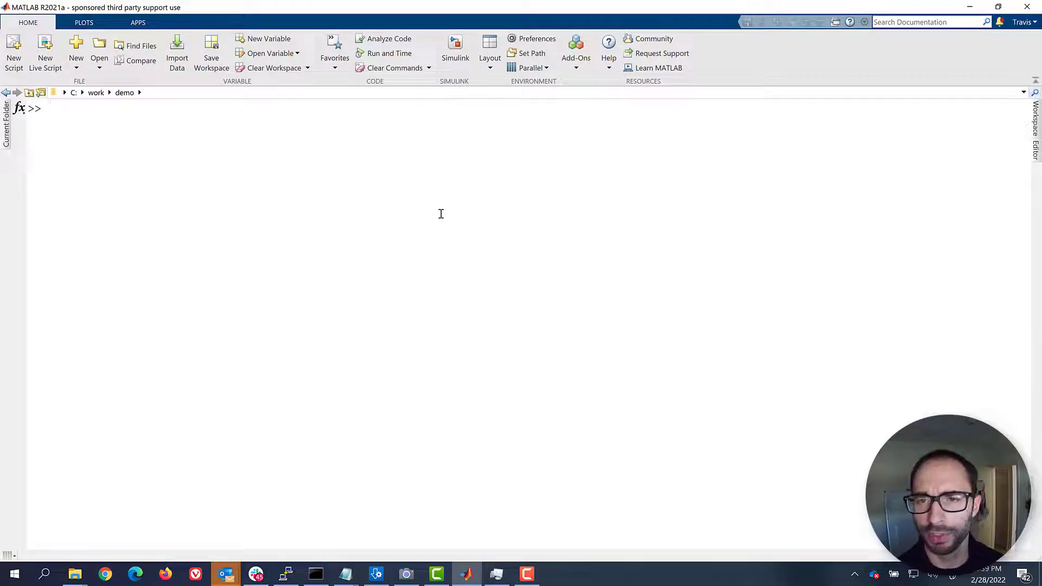
text(help adi)
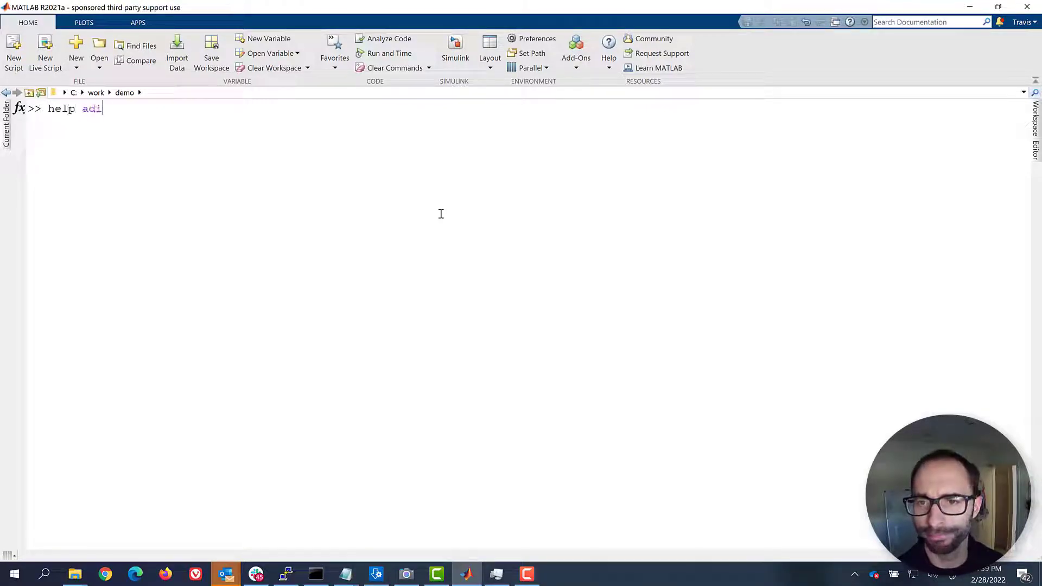
key(Return)
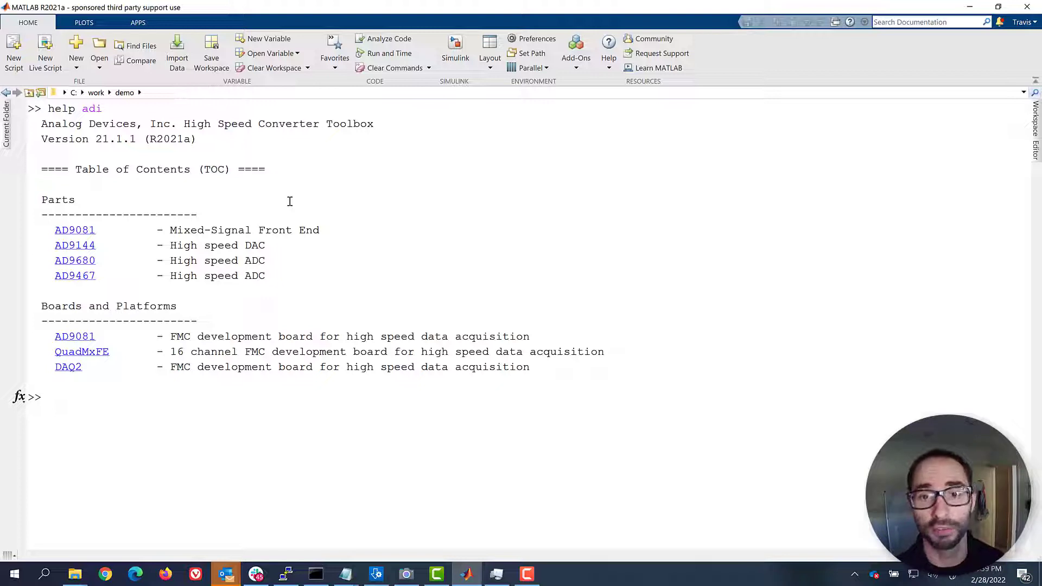
text(clc)
key(Return)
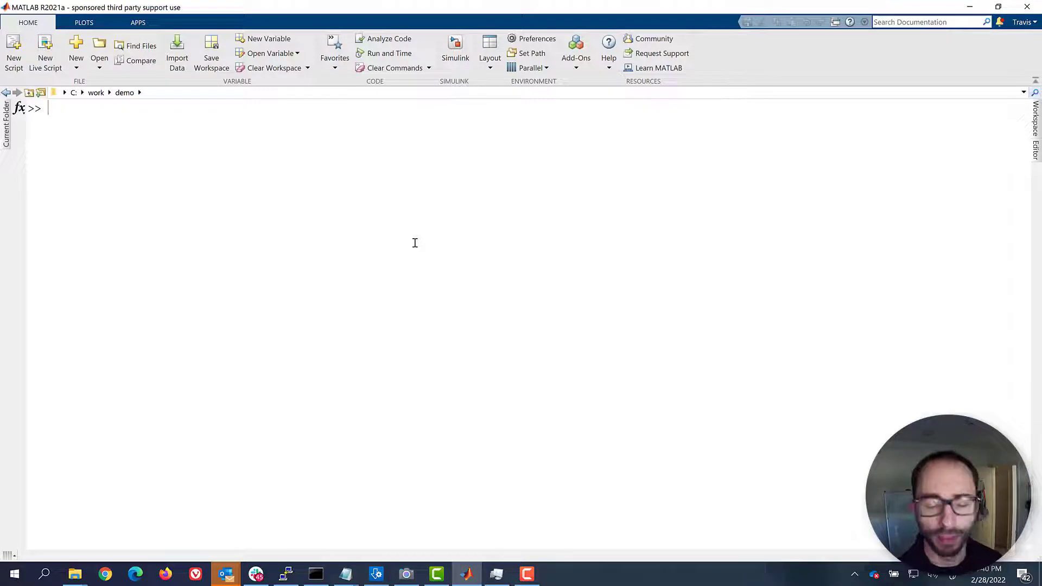
Run doc and open the Analog Devices High Speed Converter Toolbox link under Supplemental Software.
text(doc)
key(Return)
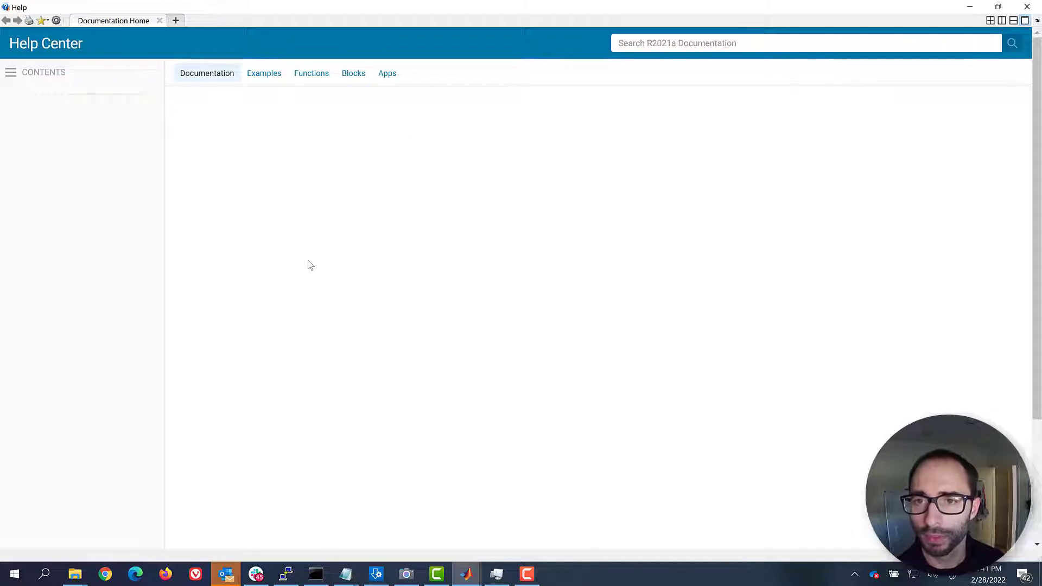
scroll(367, 322, down, 3)
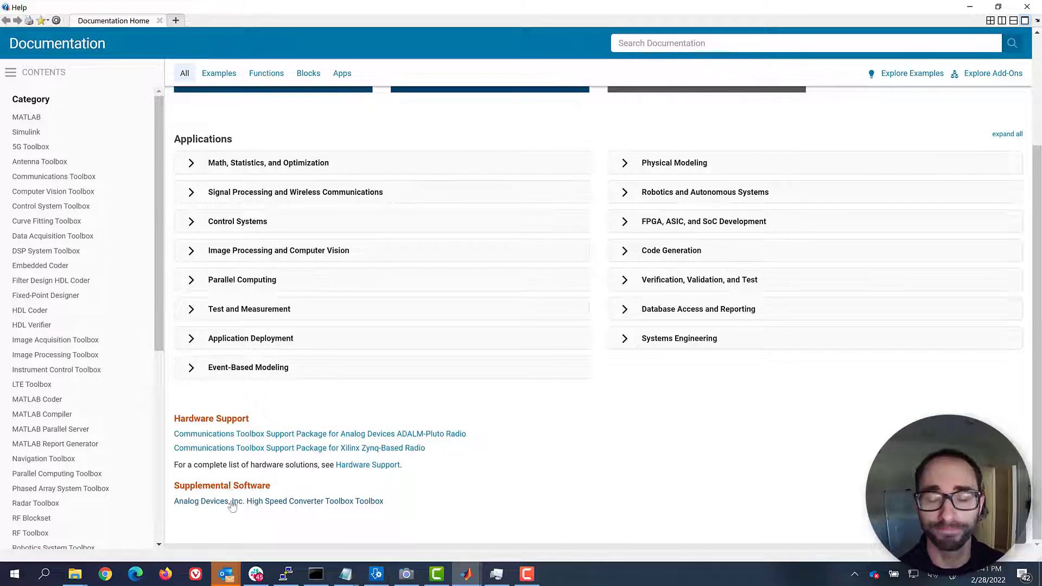
click(235, 502)
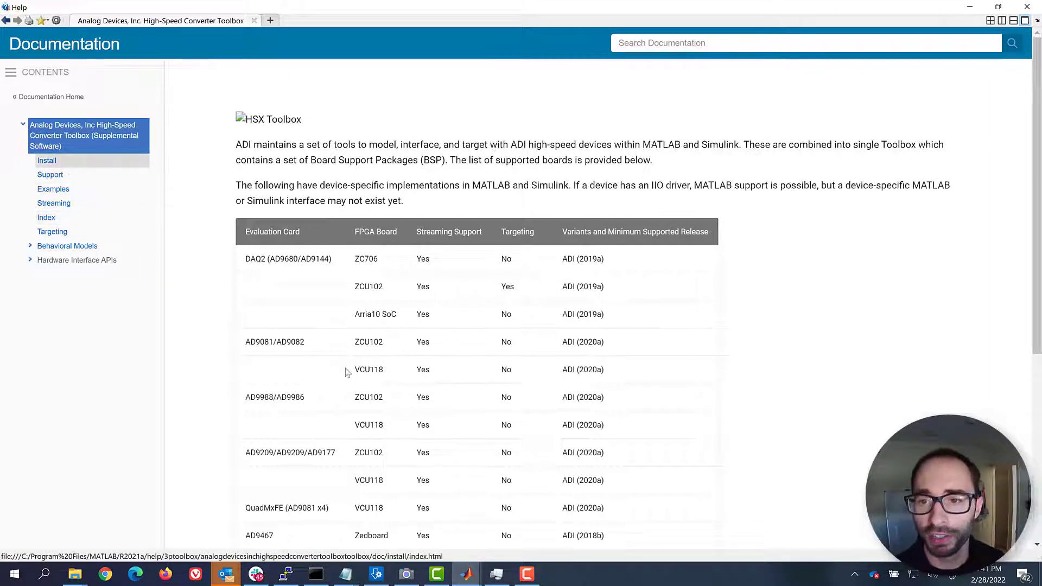
Browse the toolbox's installation, data streaming and AD9081 behavioral model pages, then expand Hardware Interface APIs.
click(94, 166)
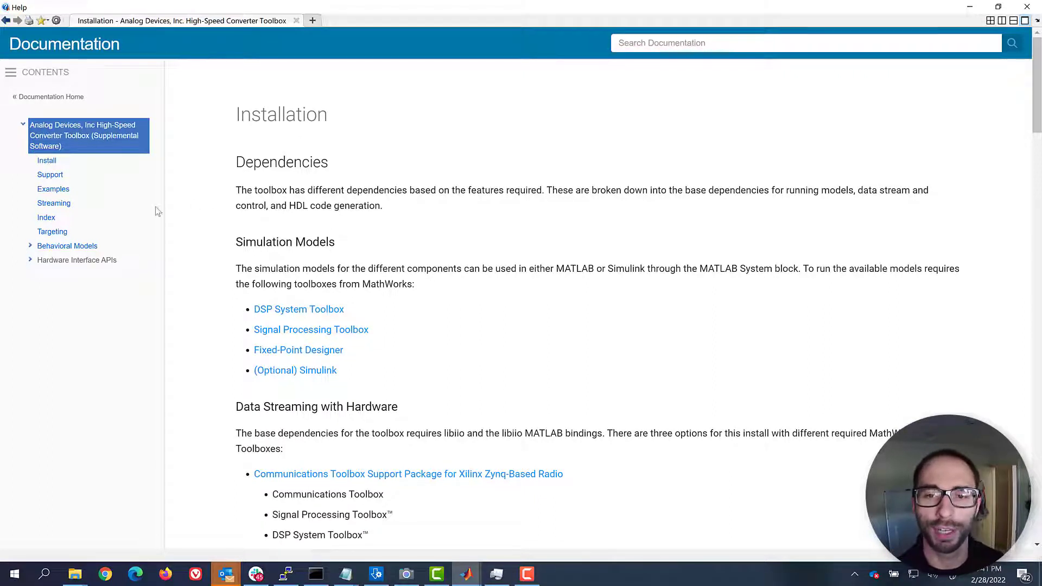
click(116, 208)
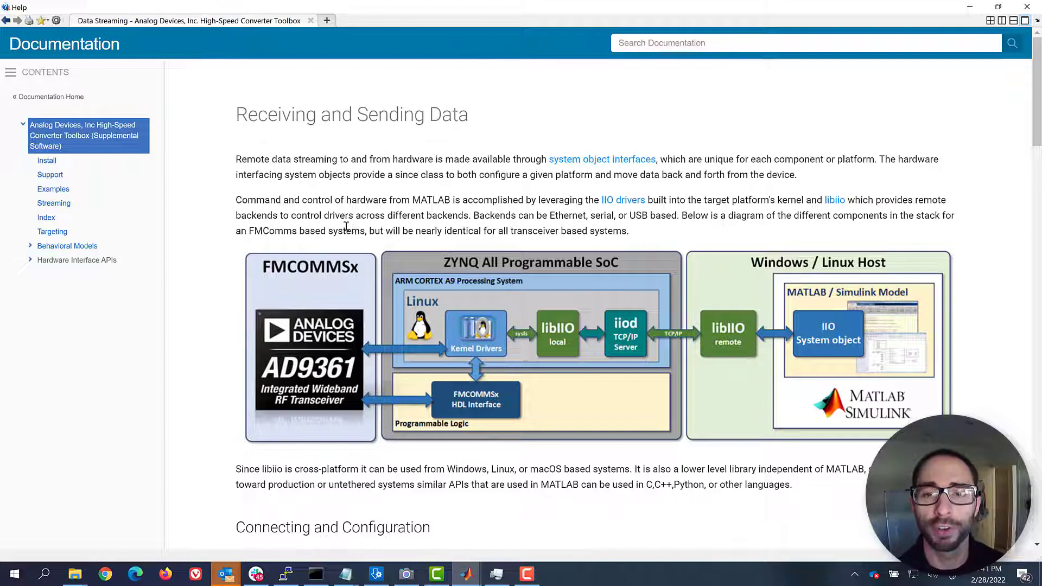
click(30, 245)
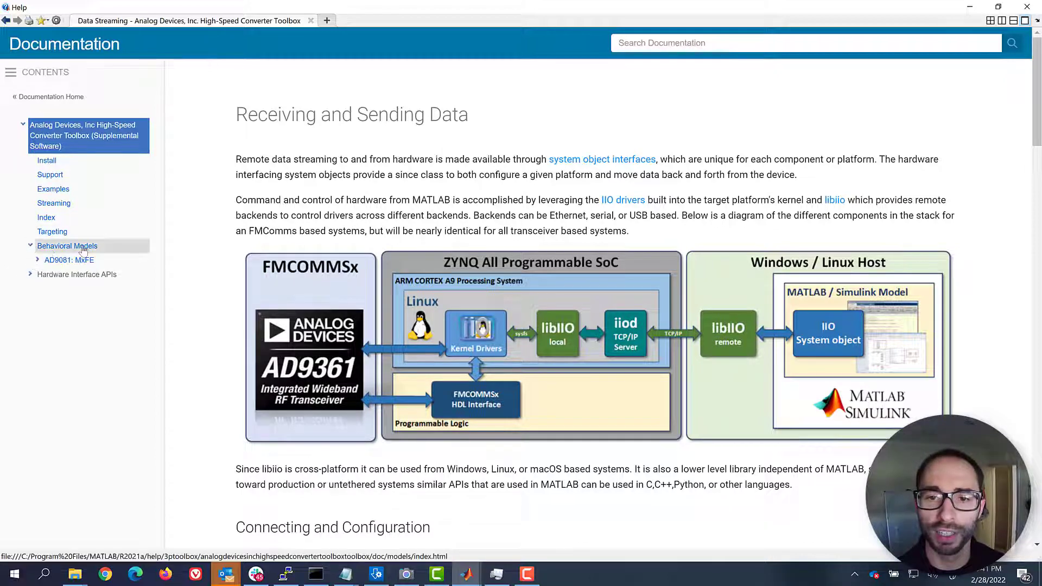
click(83, 248)
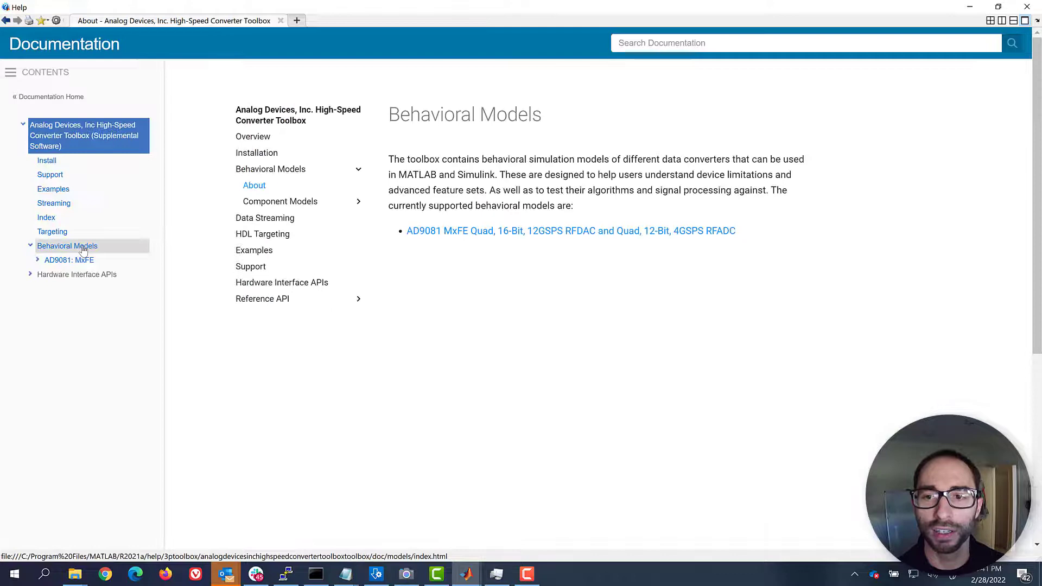
click(81, 262)
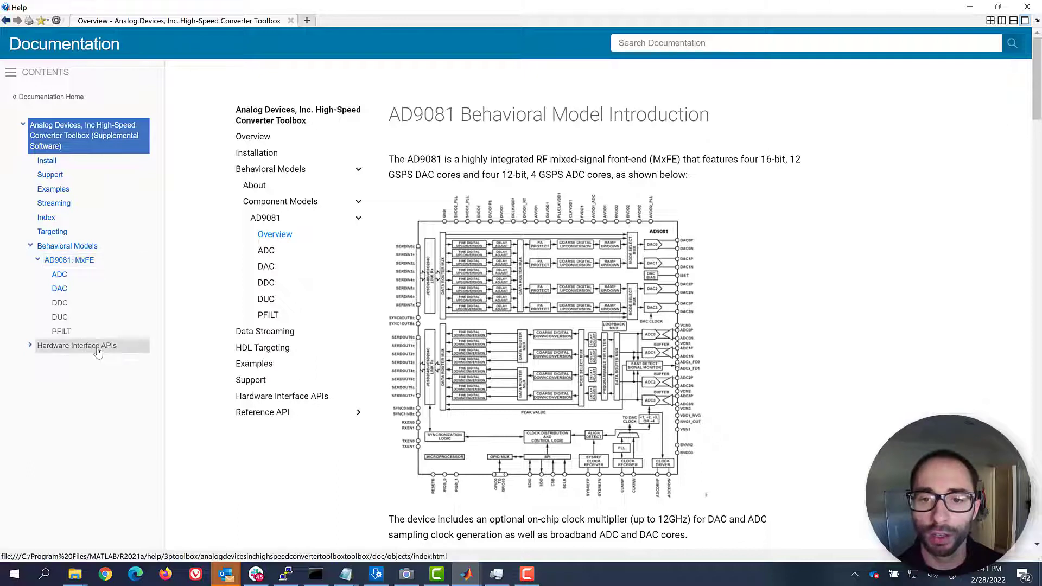
click(94, 346)
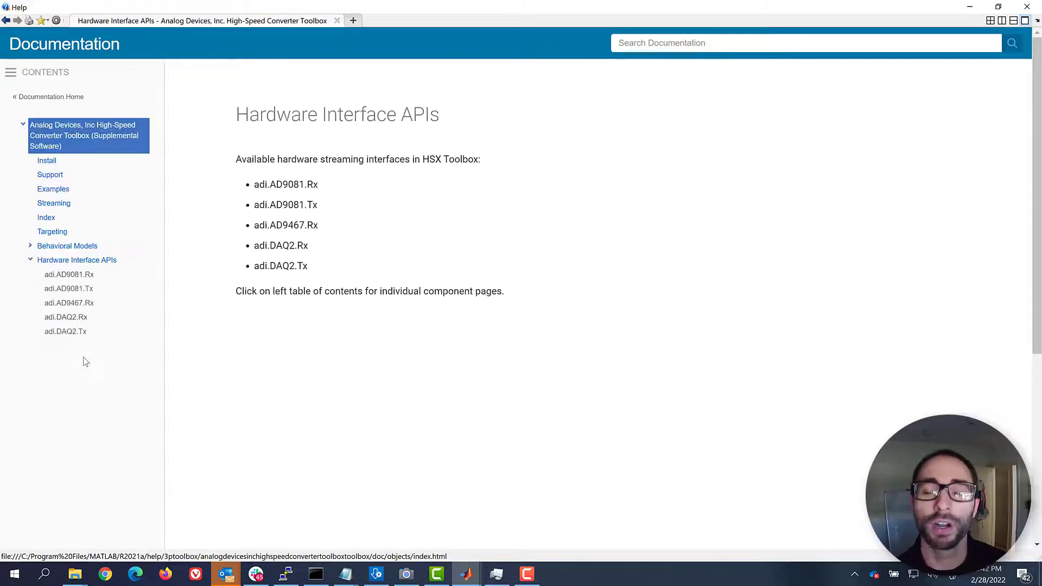
Read through the adi.AD9081.Rx properties page, then close the Help window.
click(77, 275)
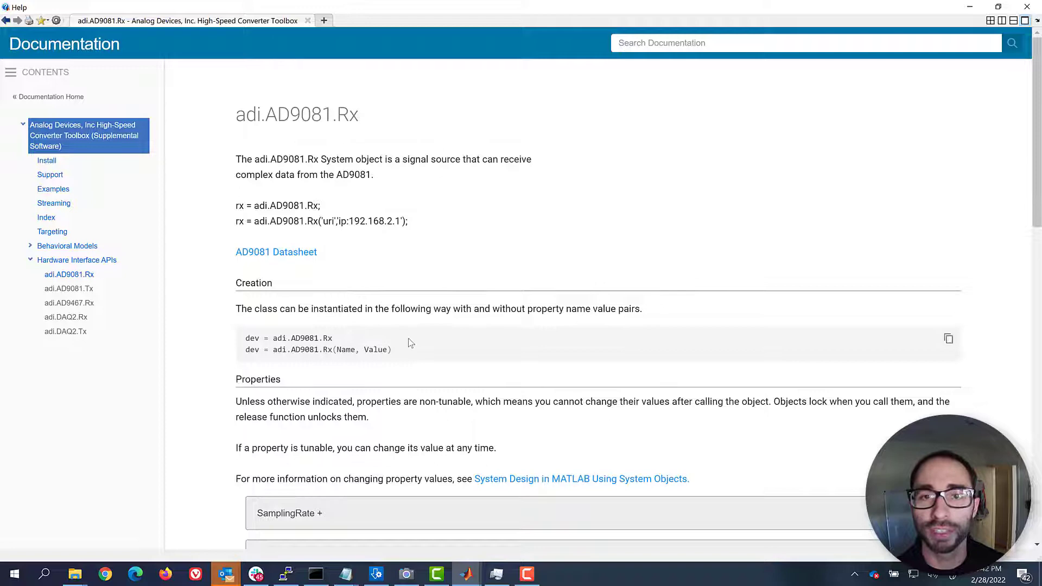
scroll(408, 342, down, 2)
scroll(404, 342, down, 1)
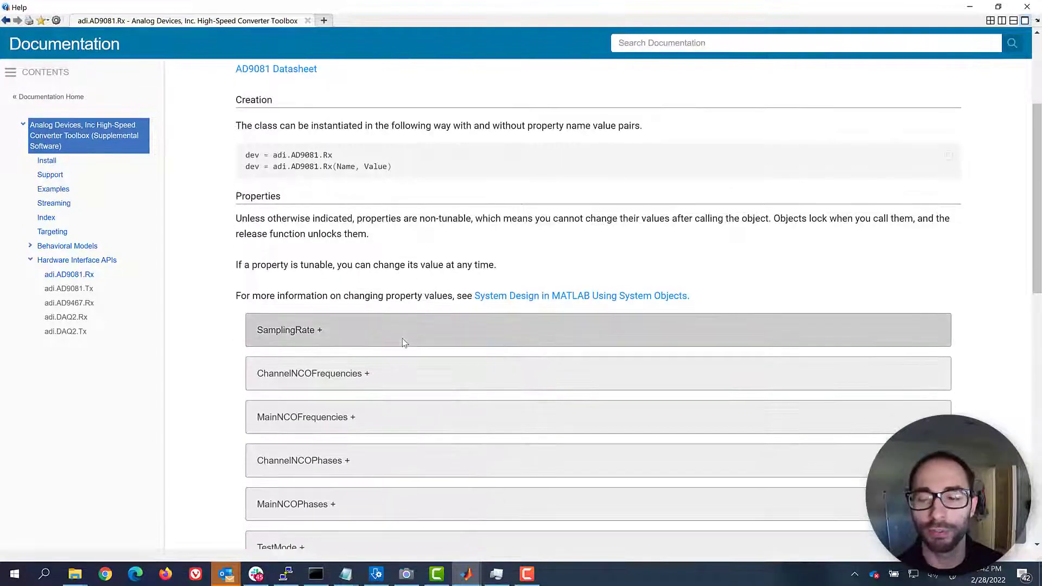
scroll(403, 342, down, 2)
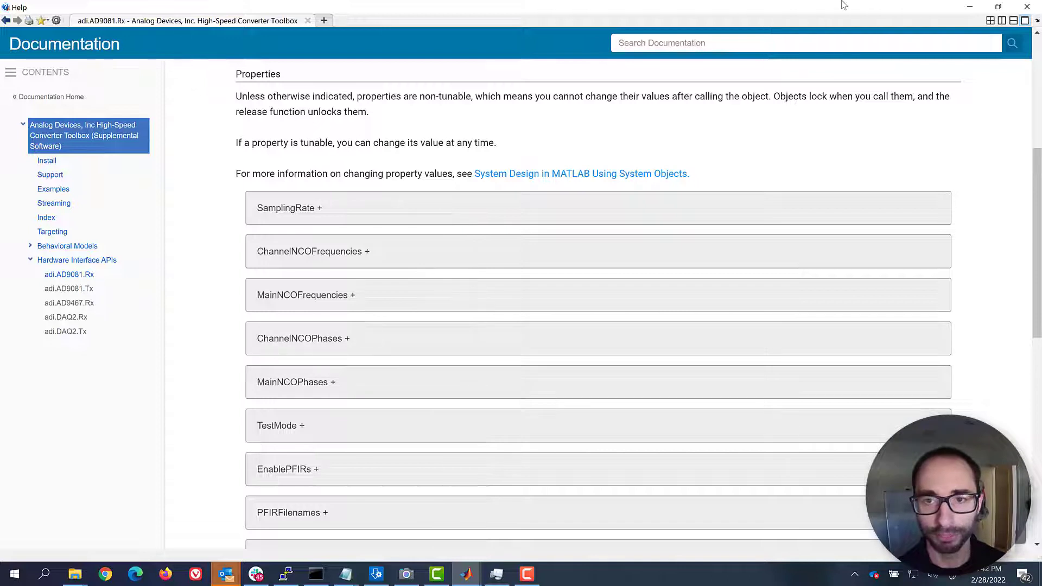
click(1027, 6)
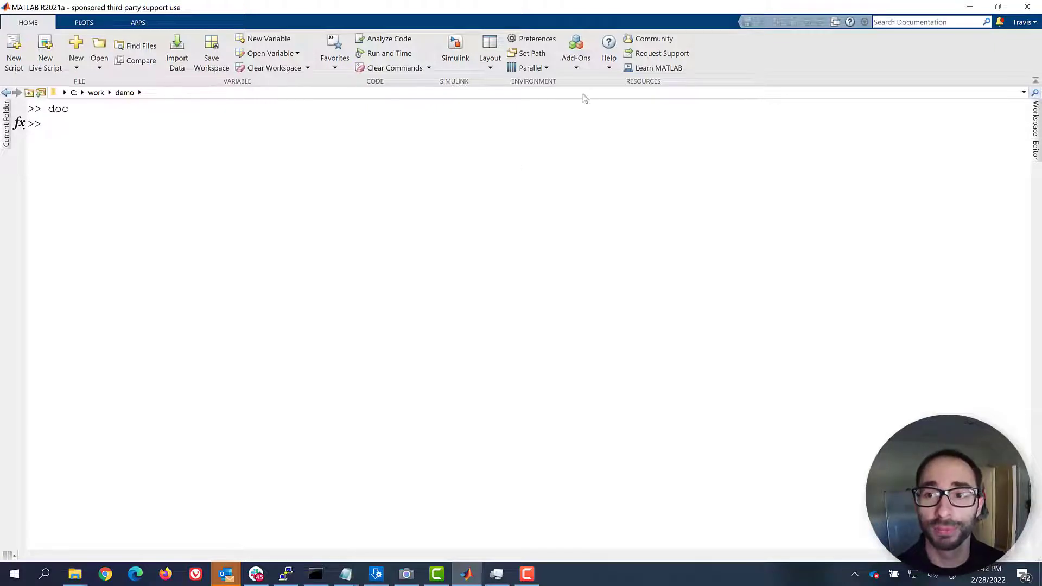
Uninstall the High-Speed Converter Toolbox from the Add-On Manager, confirming with Yes, and close the manager.
click(583, 72)
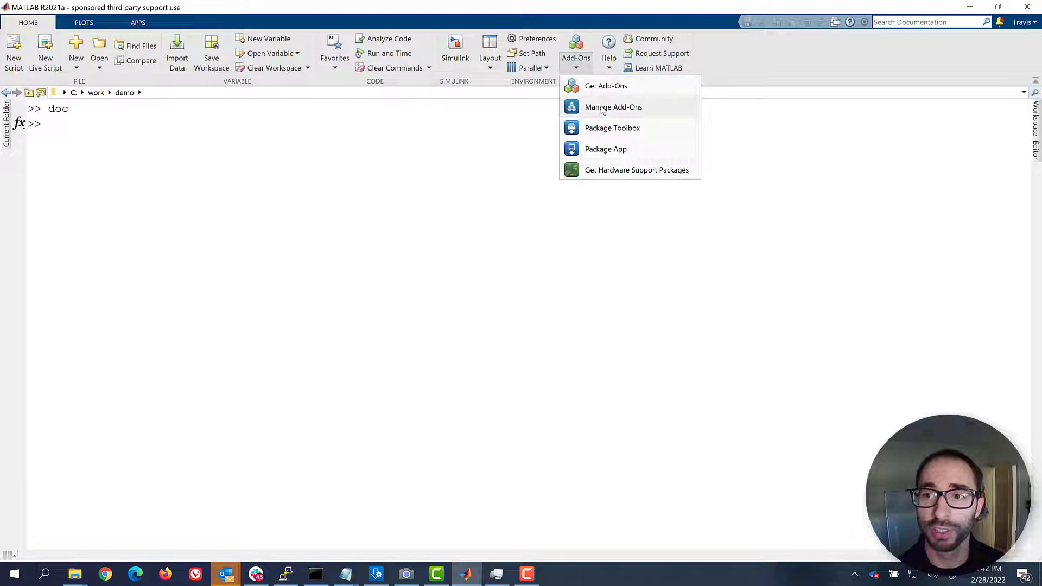
click(505, 200)
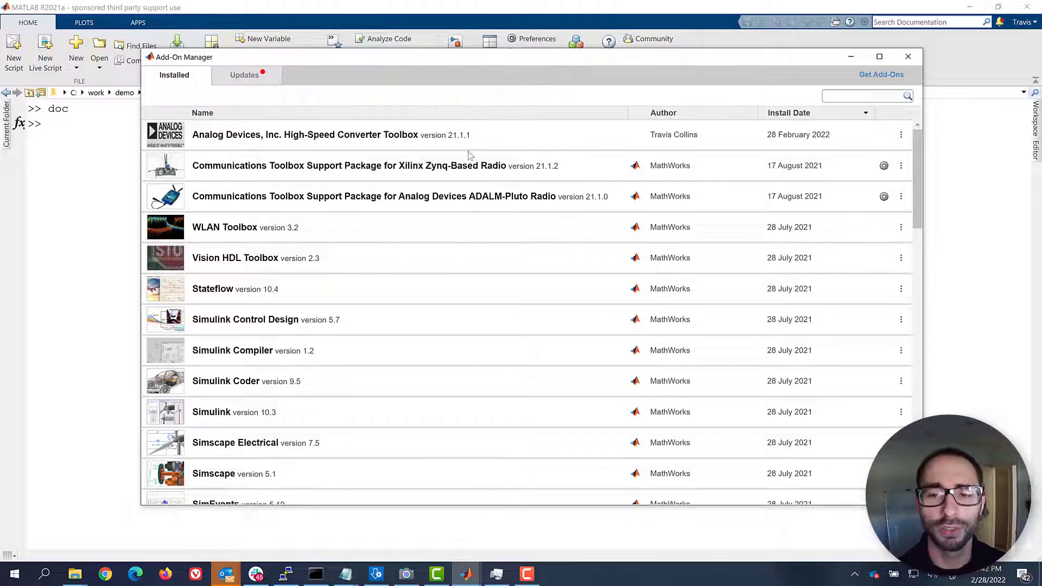
click(521, 136)
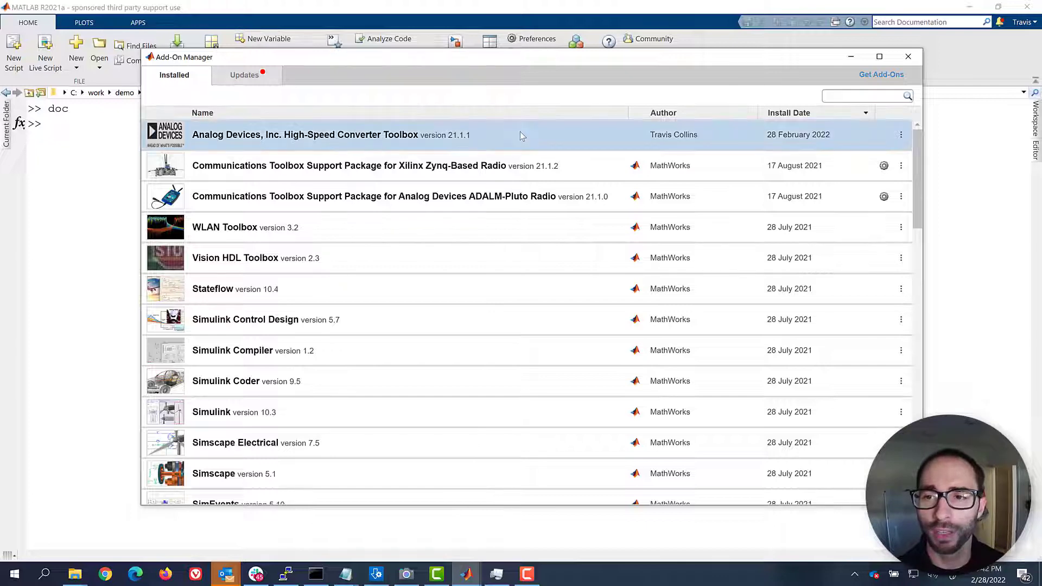
click(903, 136)
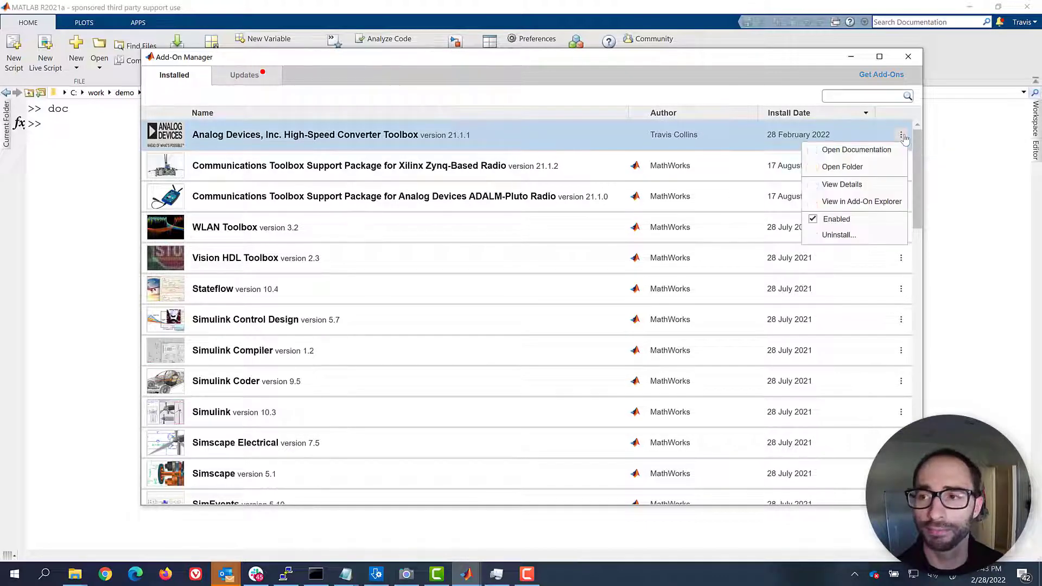
click(850, 235)
click(575, 321)
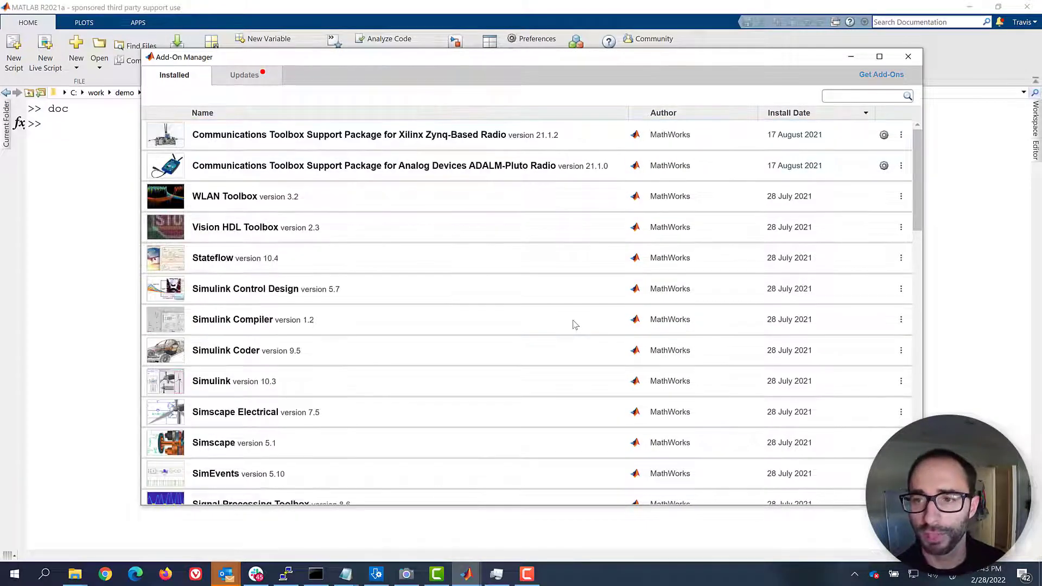
click(908, 57)
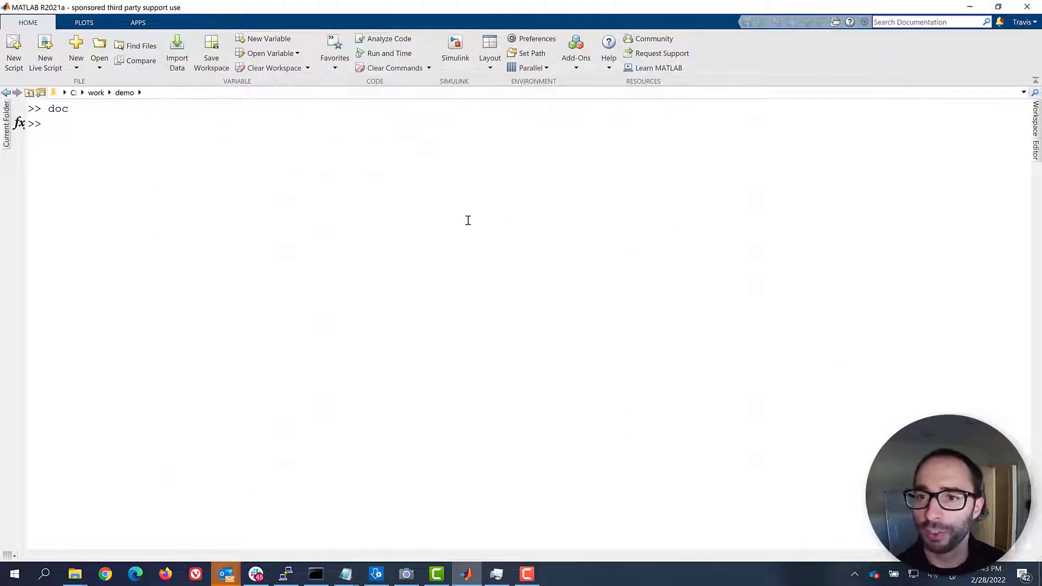
Run 'help adi' and confirm MATLAB reports adi not found.
text(help adi)
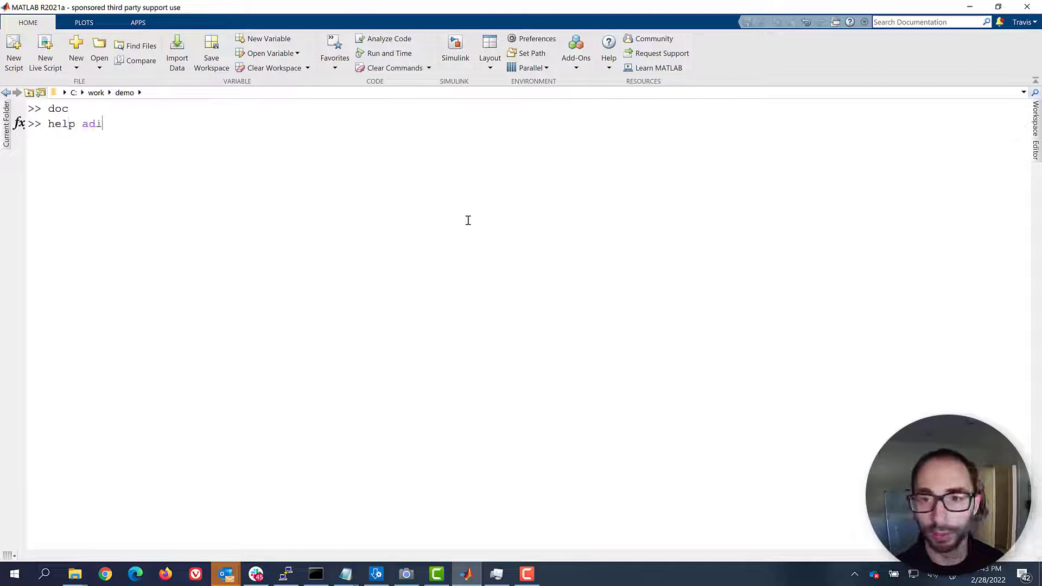
key(Return)
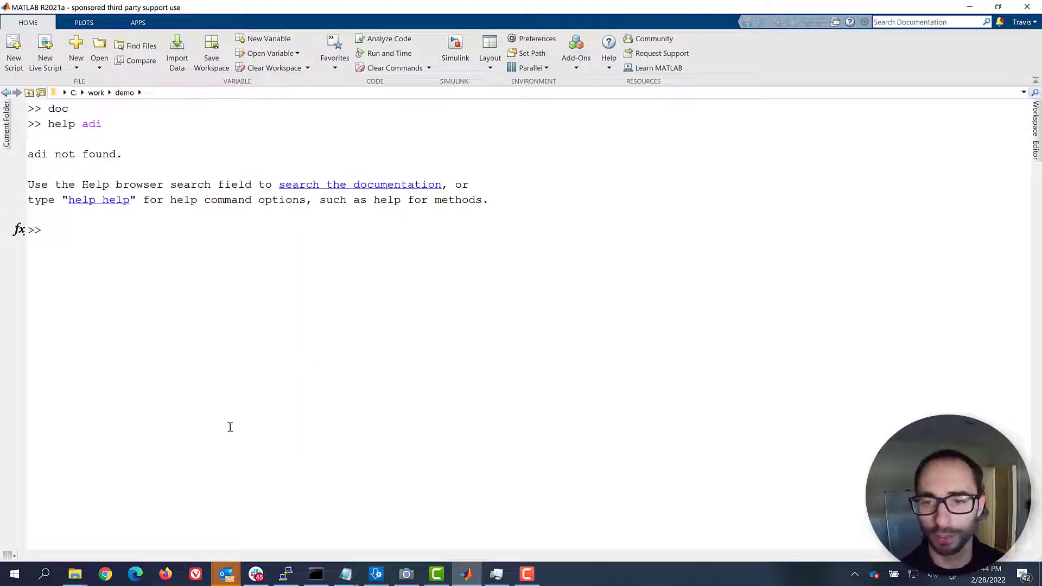
Open a Chrome incognito window at github.com/analogdevicesinc/HighSpeedConverterToolbox.
click(108, 575)
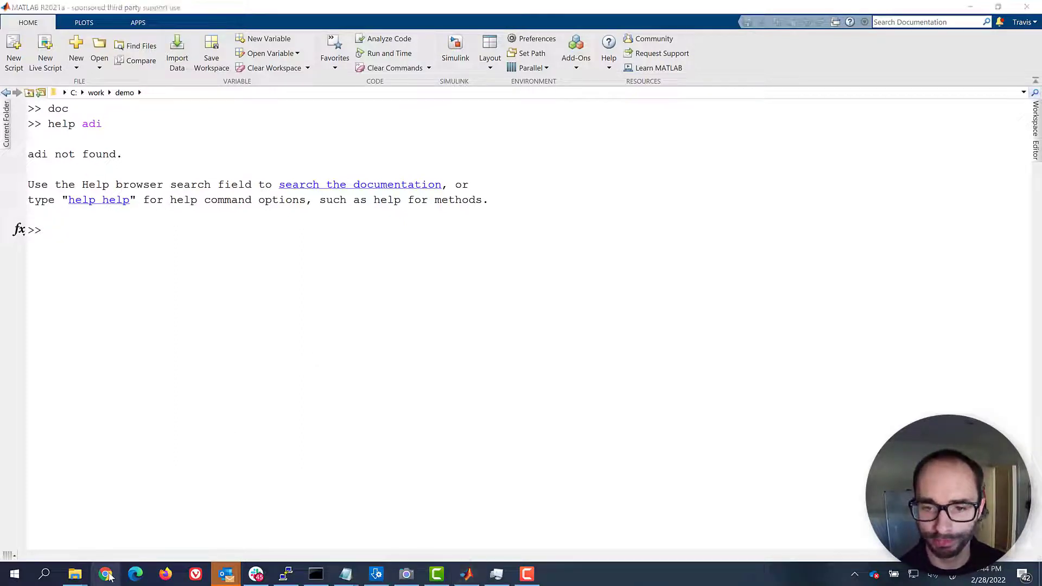
right_click(108, 575)
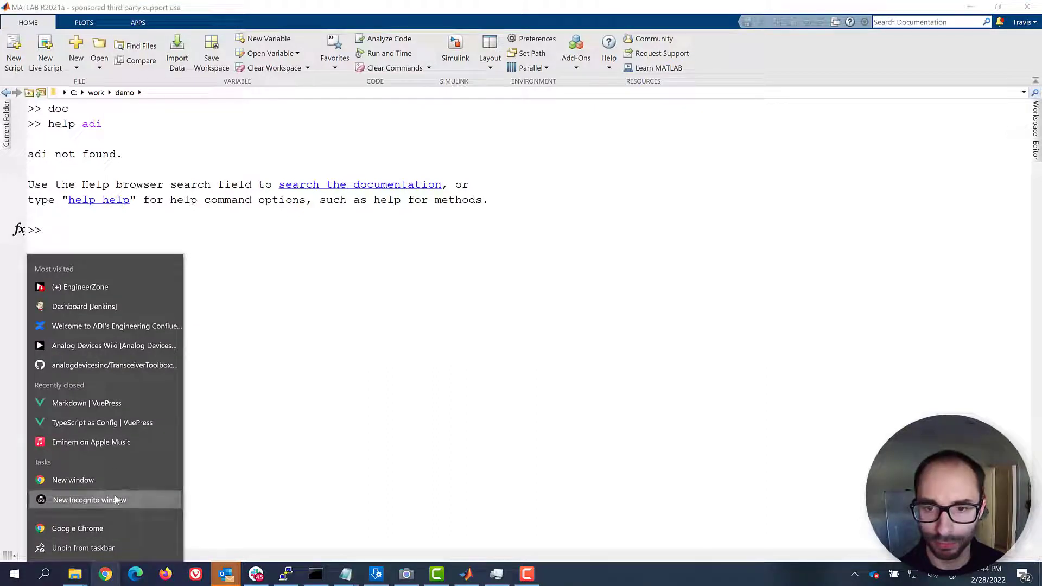
click(115, 499)
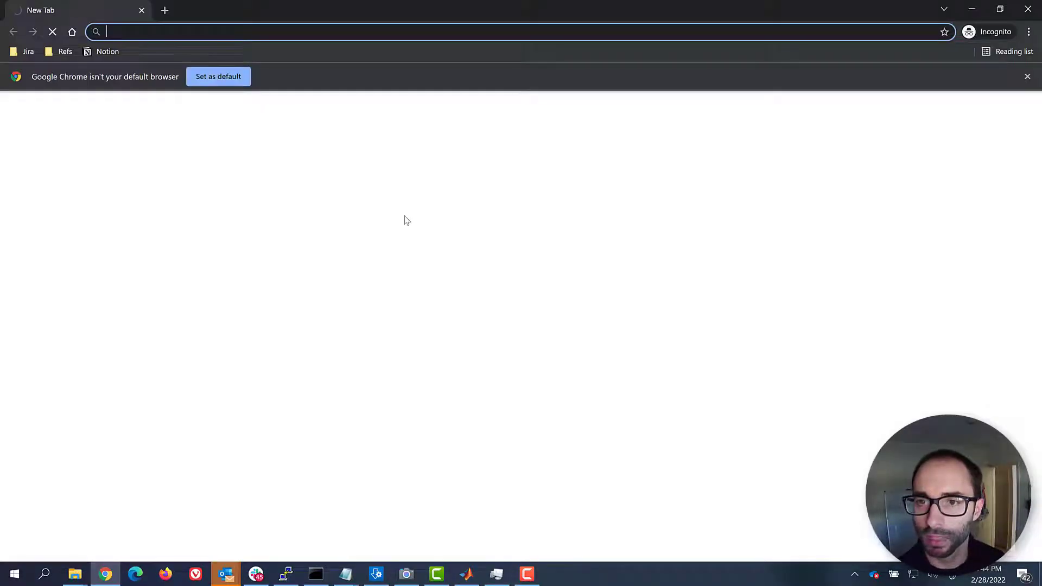
text(github.com/analogdevicesinc/)
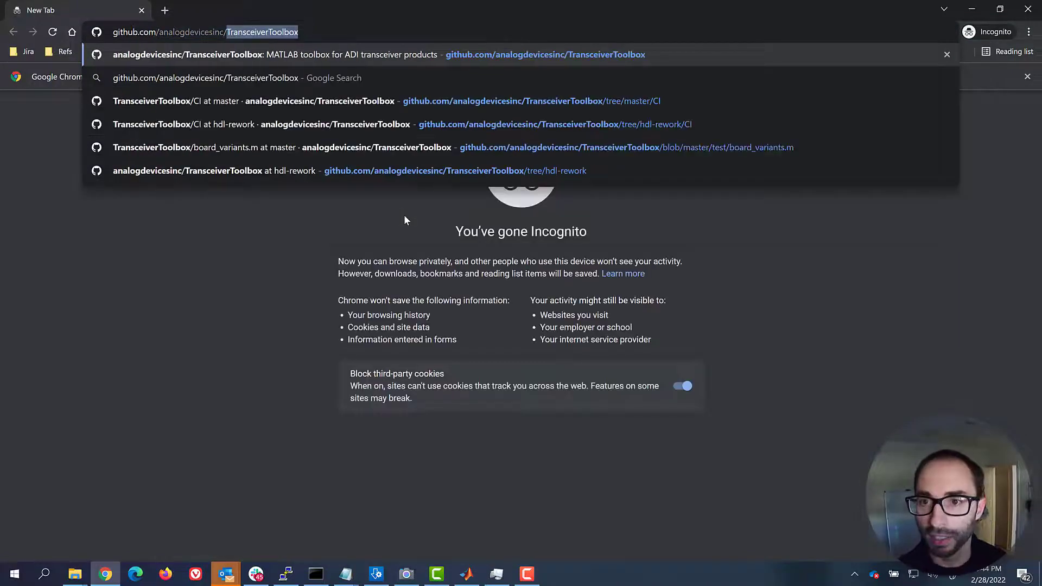
text(High)
key(Return)
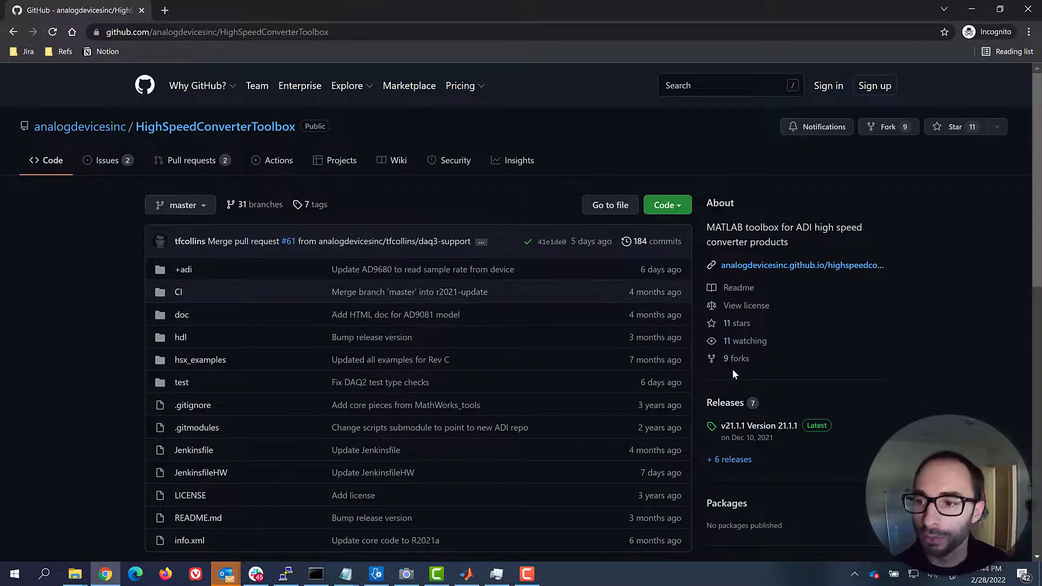
Open the v21.1.1 release page and go to the repository's full releases list.
middle_click(779, 428)
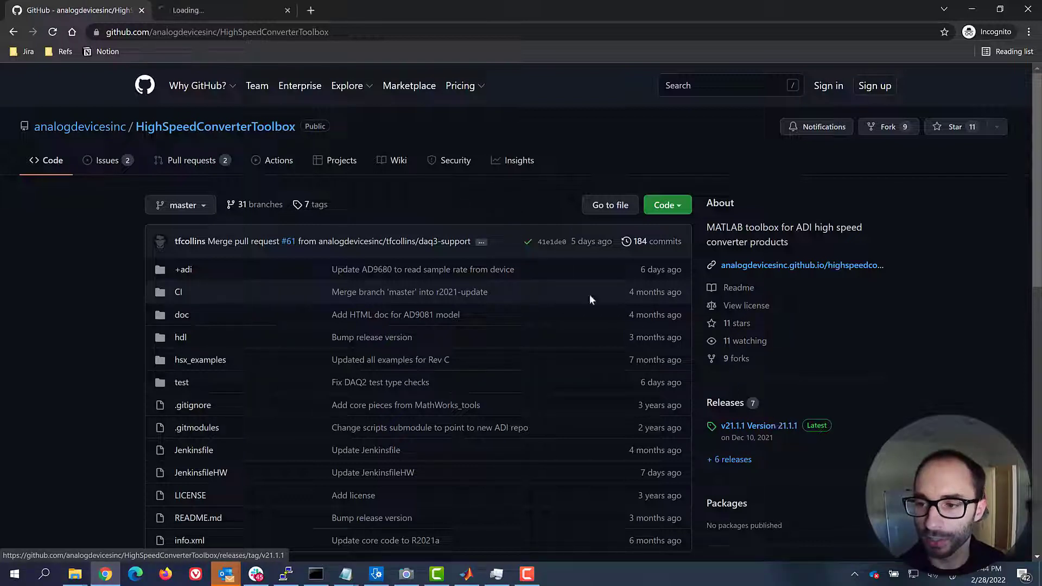
click(229, 12)
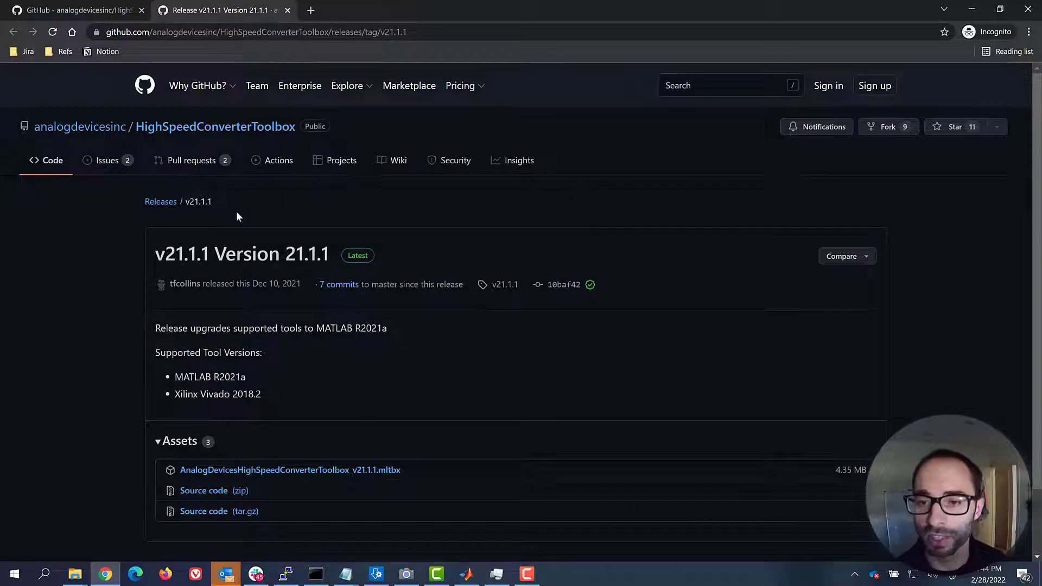
click(164, 206)
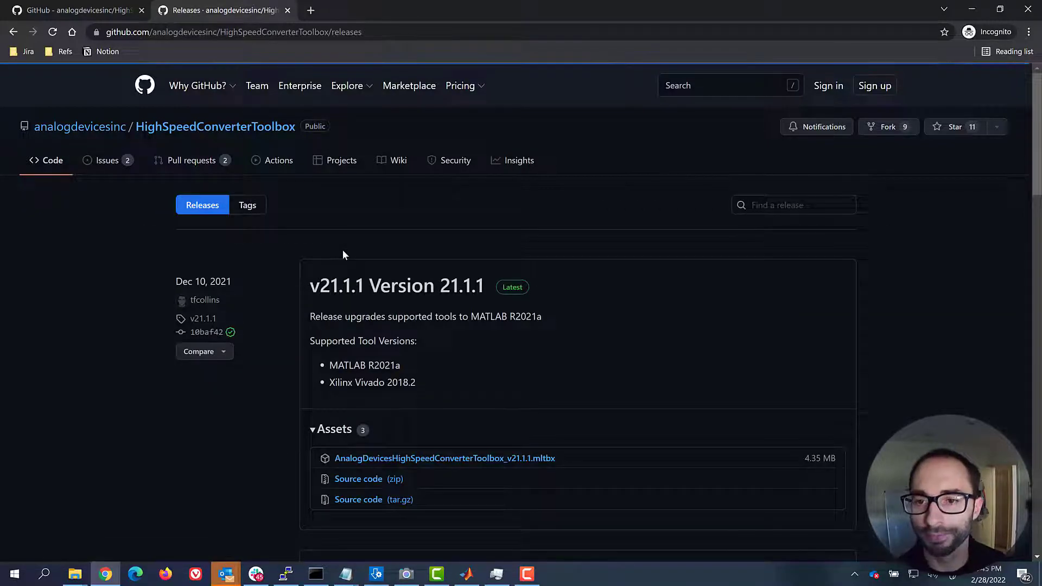
Download AnalogDevicesHighSpeedConverterToolbox_v21.1.1.mltbx from the v21.1.1 release, then minimize Chrome.
scroll(342, 249, down, 3)
scroll(343, 255, down, 3)
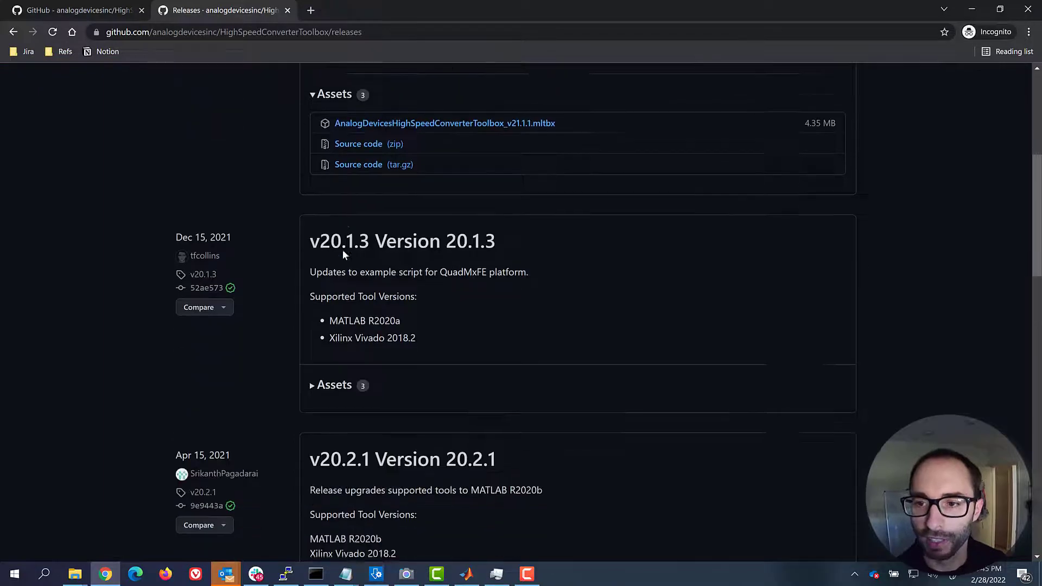
scroll(343, 252, down, 5)
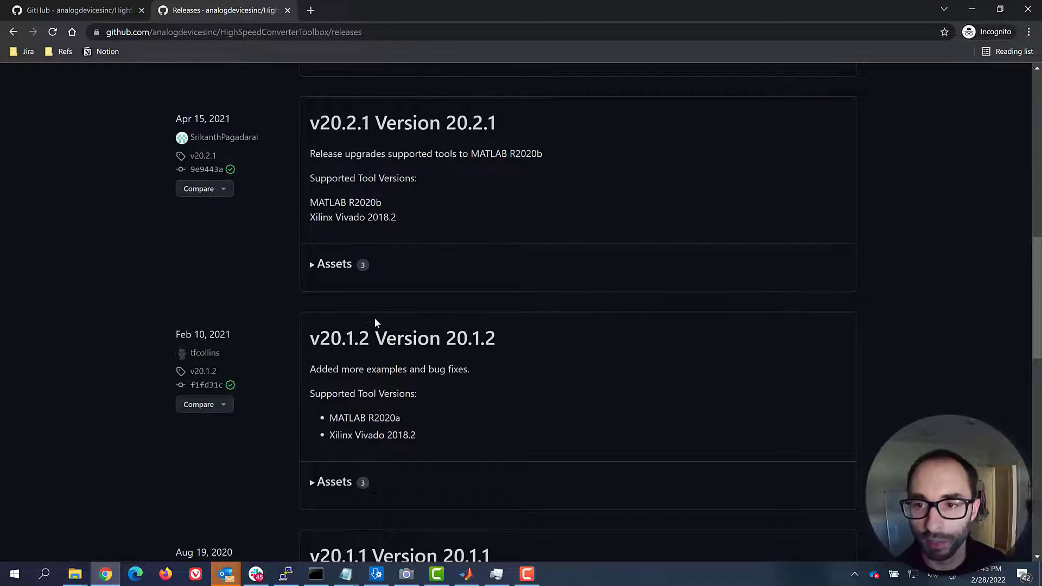
scroll(374, 322, down, 5)
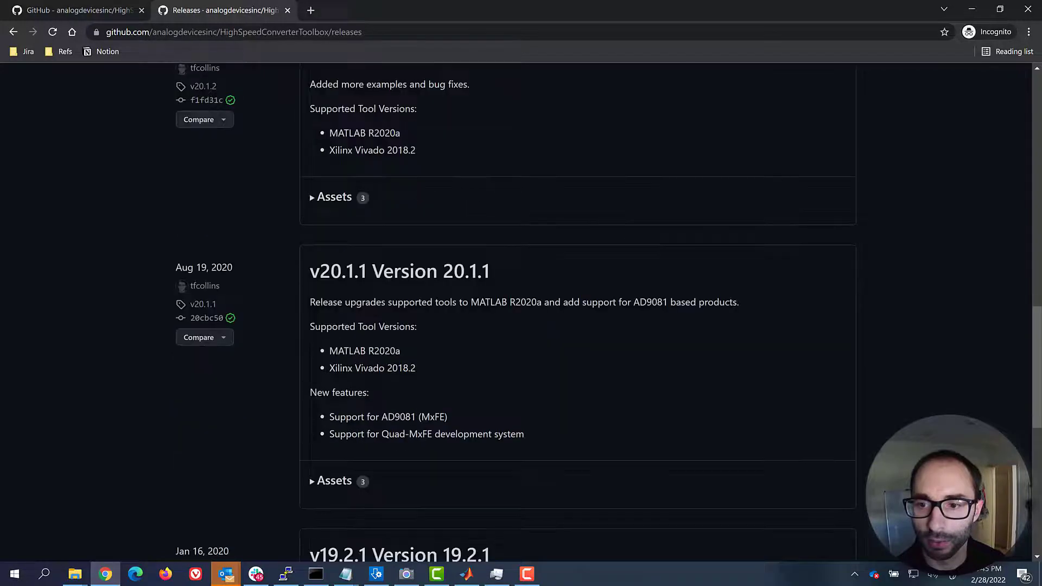
scroll(373, 317, down, 4)
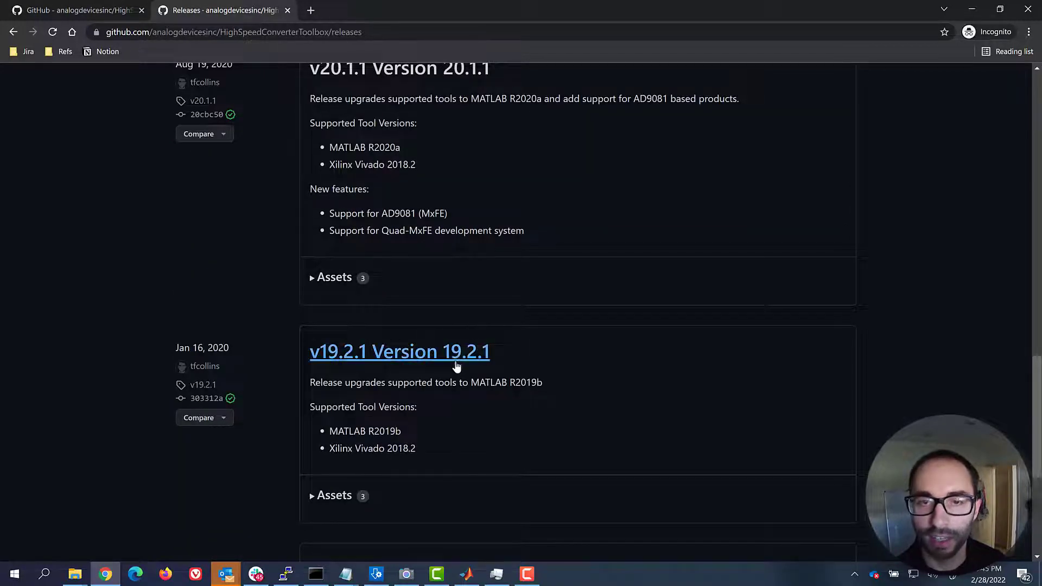
scroll(457, 367, down, 2)
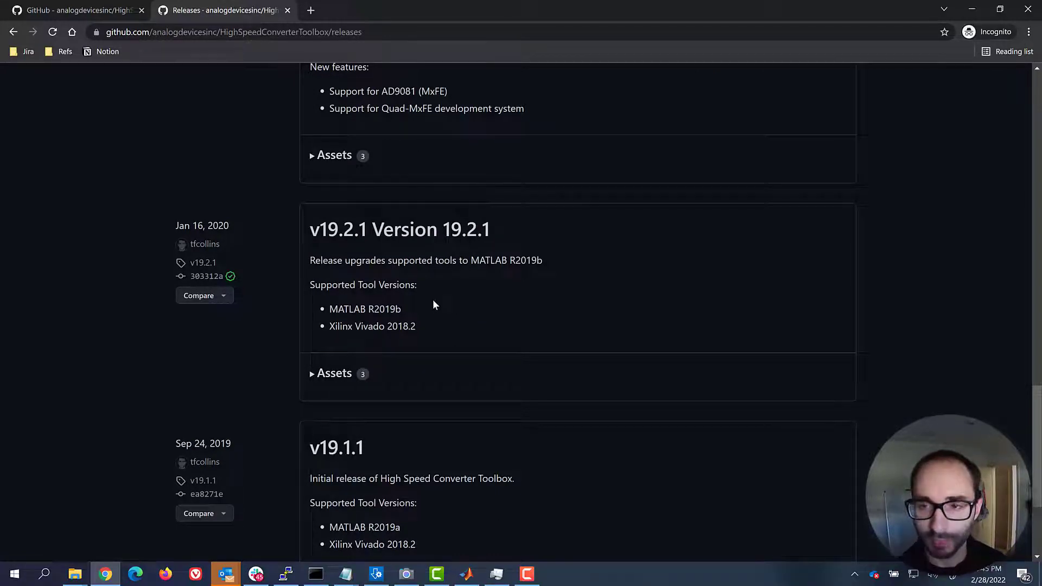
scroll(437, 309, up, 2)
scroll(438, 311, up, 3)
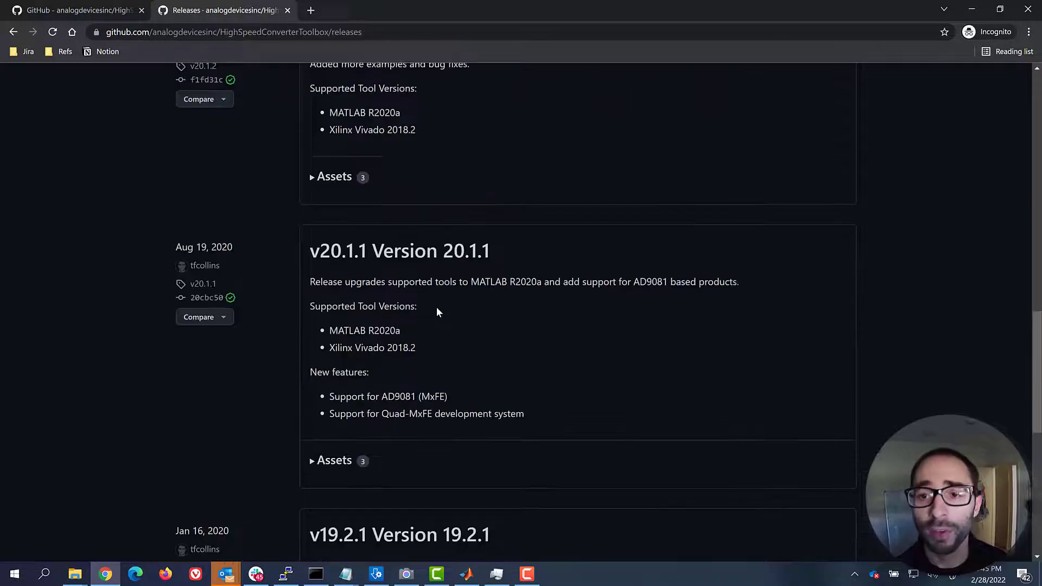
scroll(438, 309, up, 9)
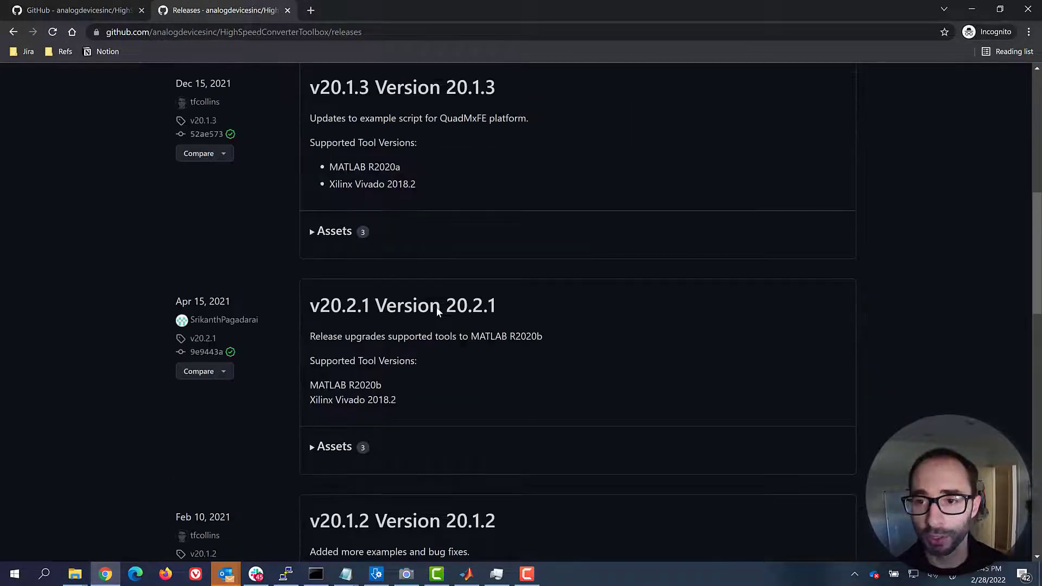
scroll(438, 309, up, 8)
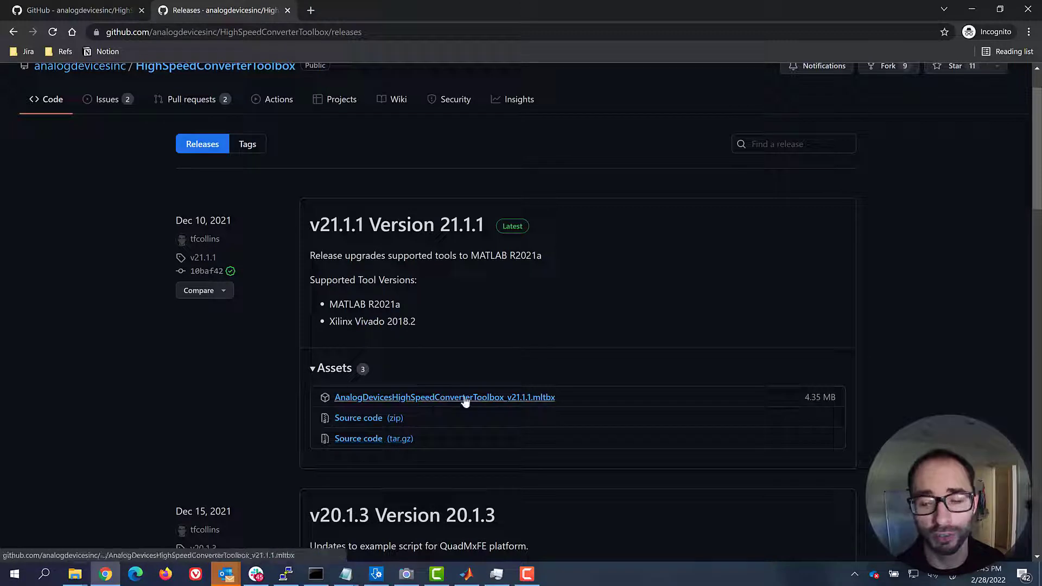
click(526, 398)
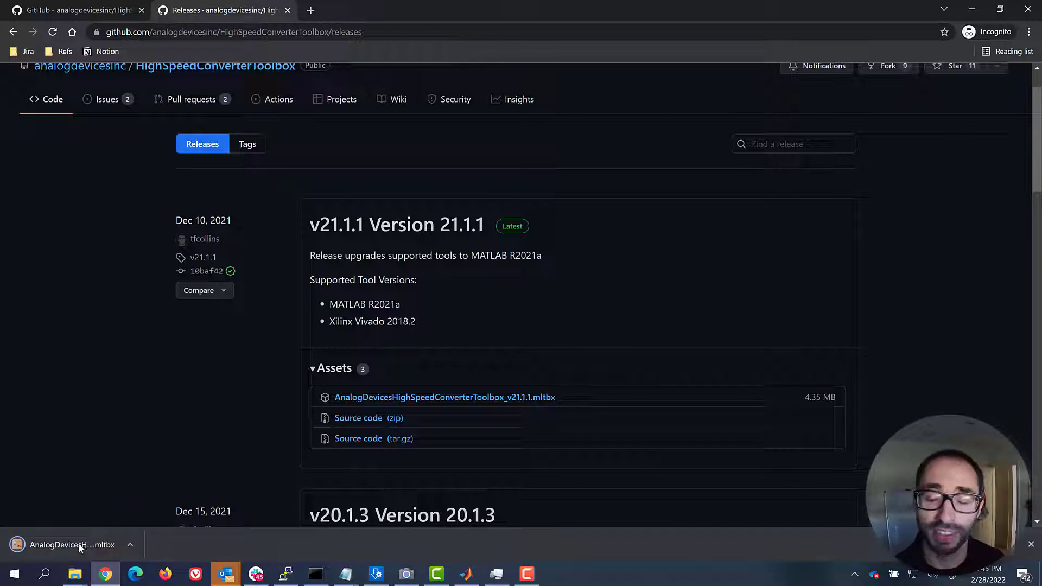
click(974, 10)
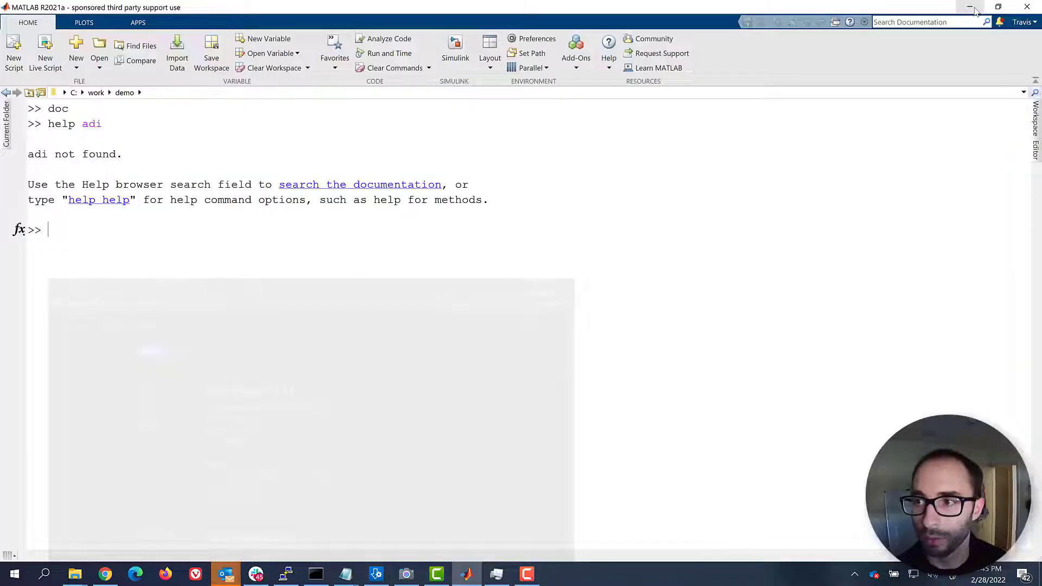
Install the High-Speed Converter Toolbox from its .mltbx file in the Current Folder.
click(7, 126)
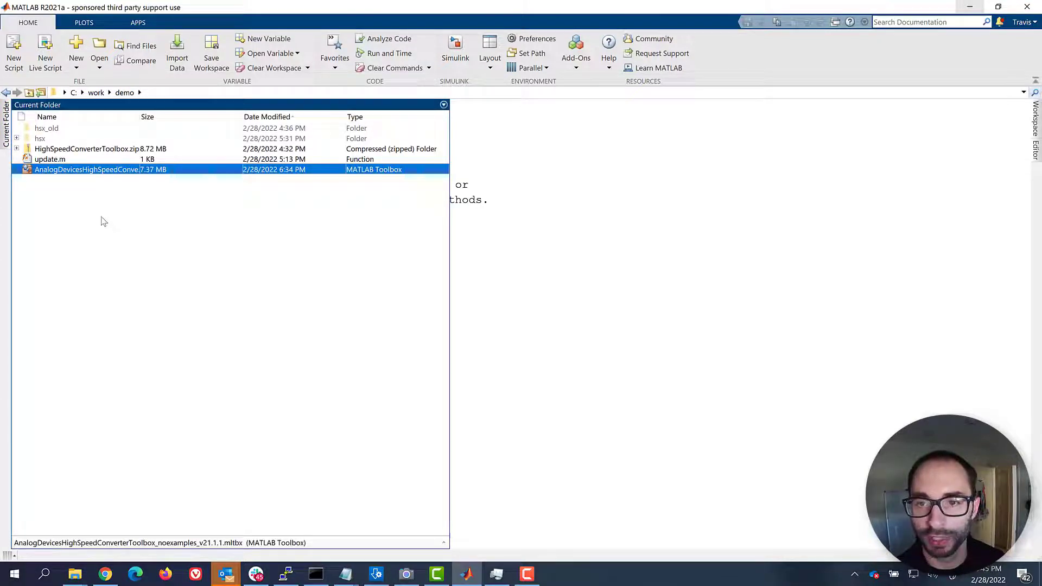
right_click(74, 174)
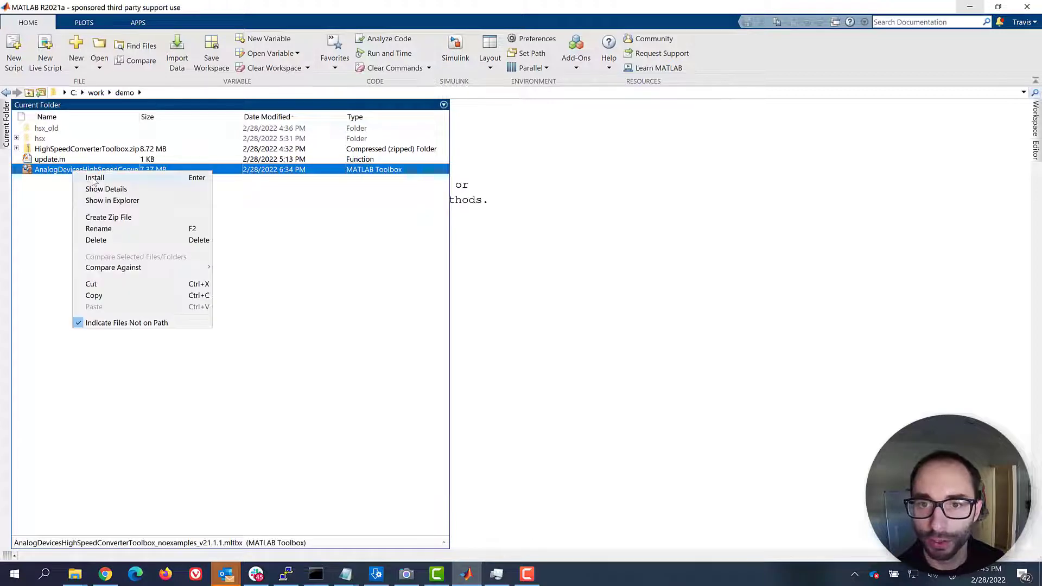
click(93, 179)
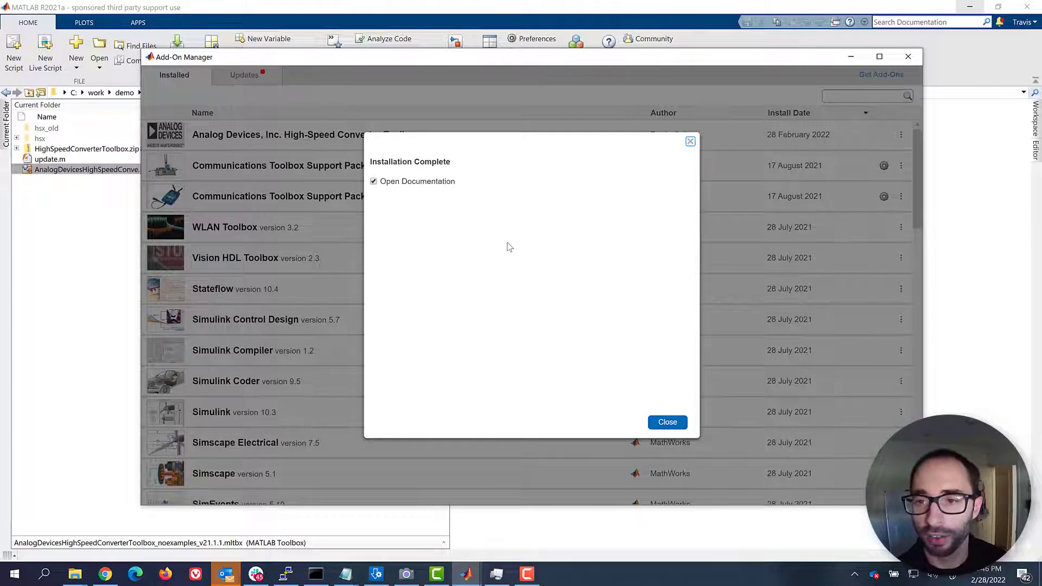
Close the Installation Complete notice and read the toolbox's Streaming help page down to the adi.AD9081.Rx example.
click(664, 424)
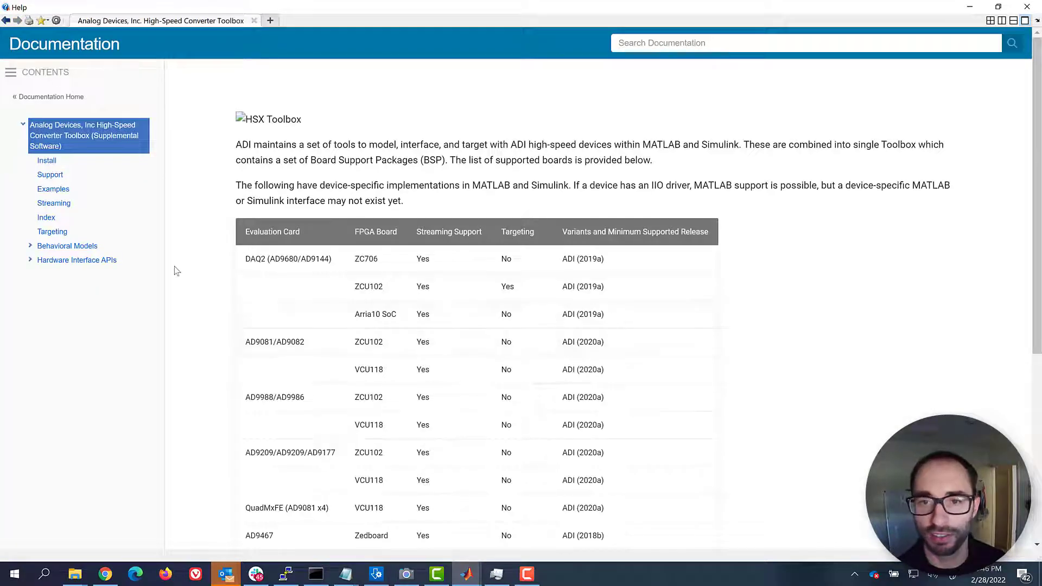
click(74, 205)
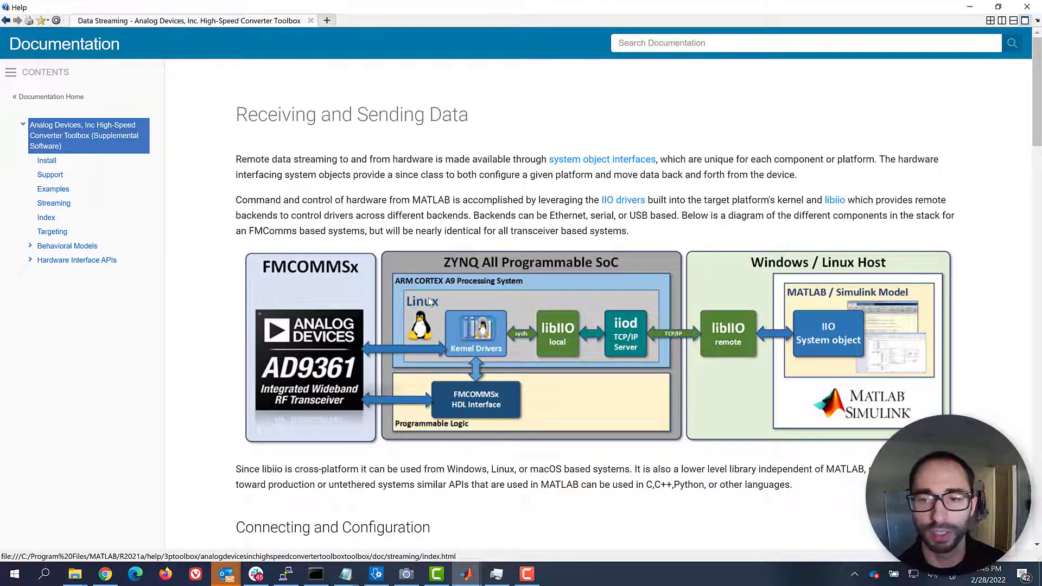
scroll(429, 302, down, 5)
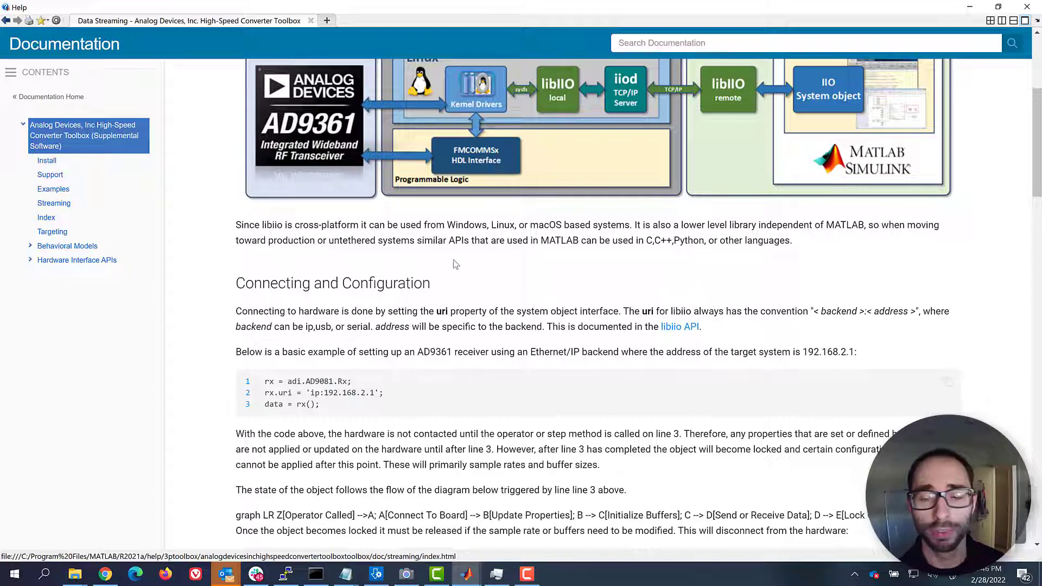
Return to Chrome and go from the Releases page to the HighSpeedConverterToolbox repository page.
key(alt+Tab)
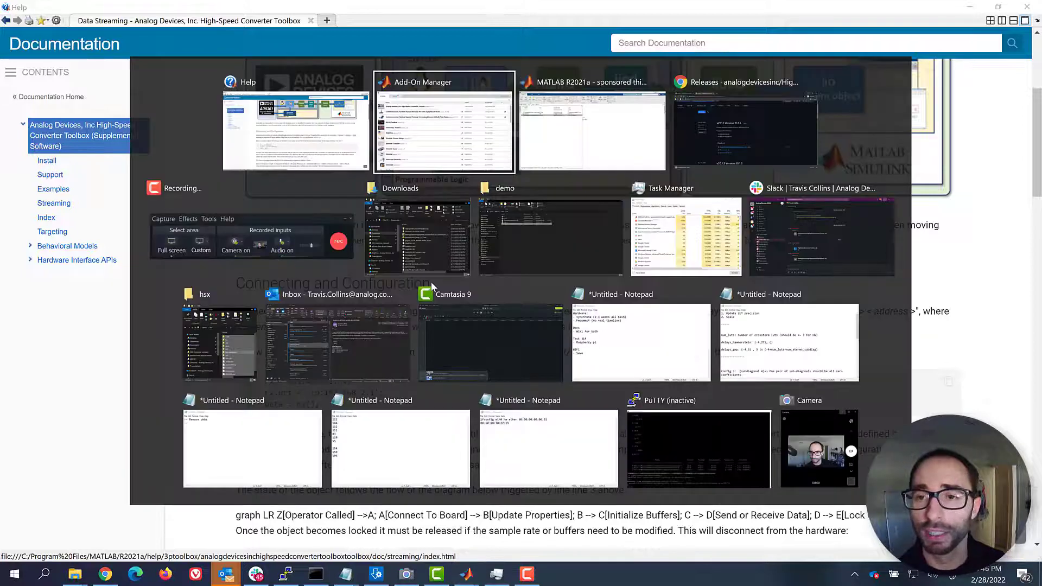
key(alt+Tab)
key(alt+Tab)
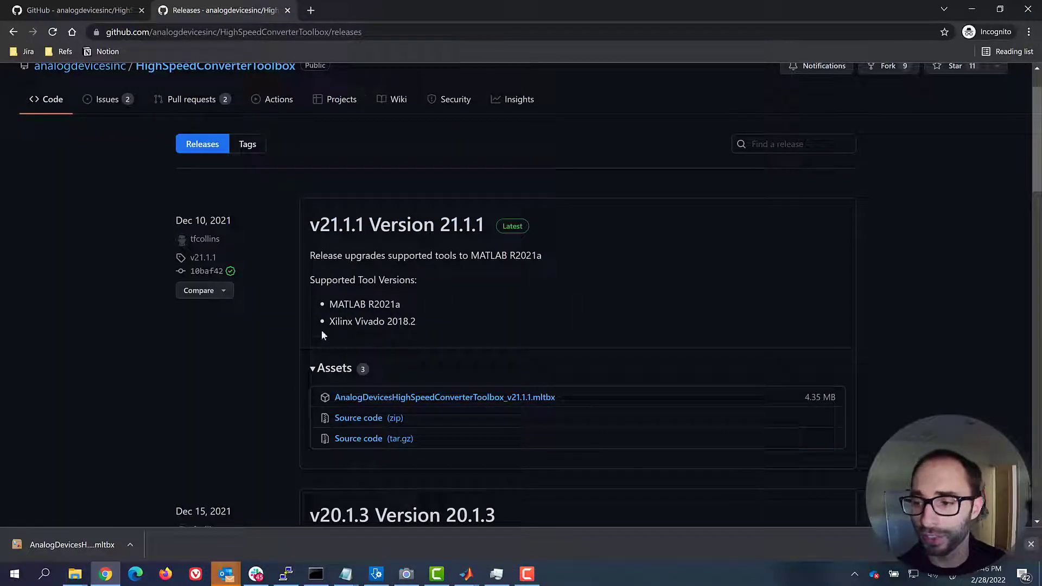
scroll(209, 334, up, 2)
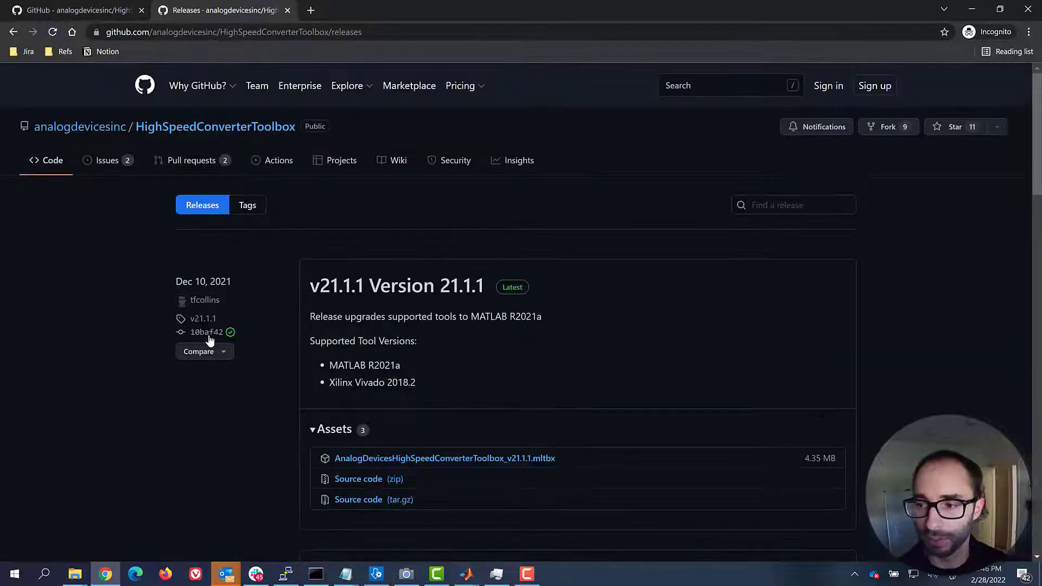
click(245, 130)
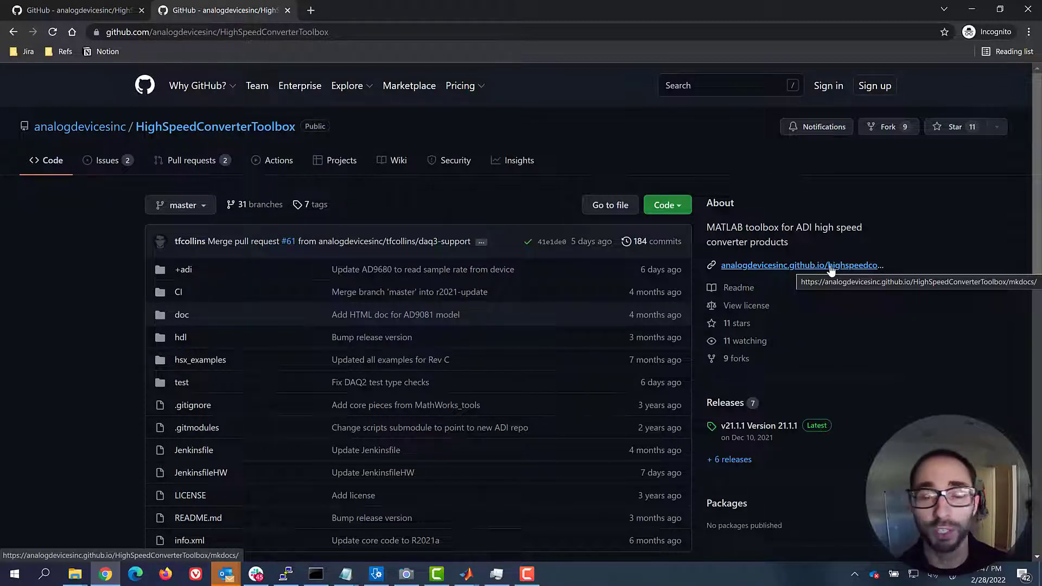
Open the toolbox's documentation website and view the Installation and Behavioral Models About pages.
click(831, 266)
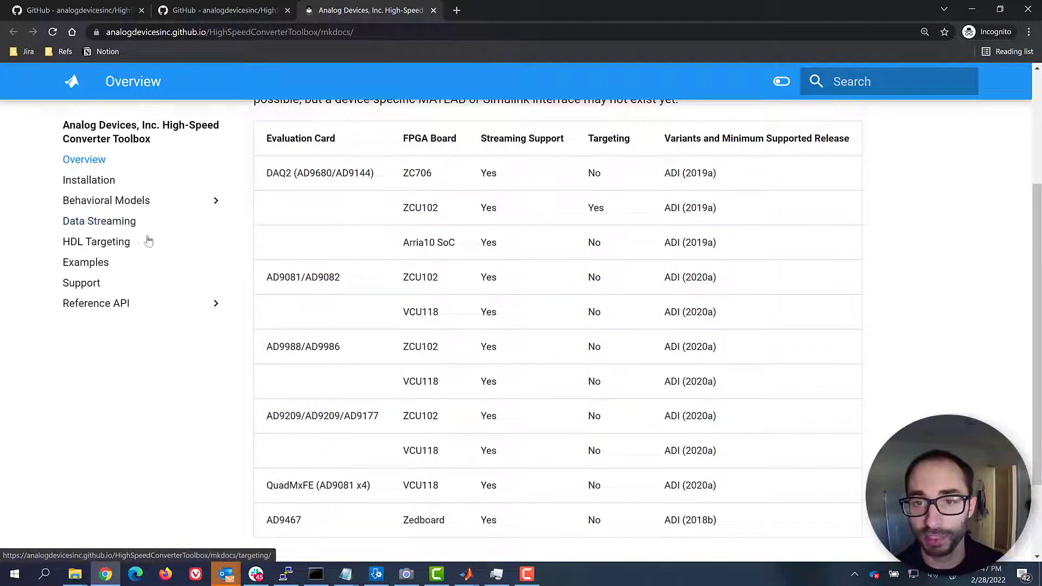
click(100, 185)
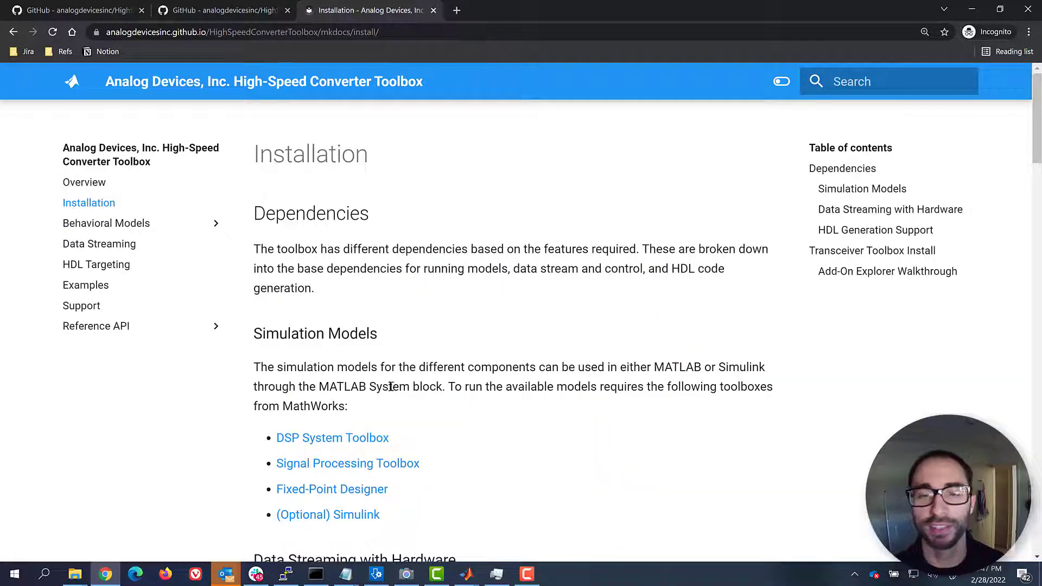
click(96, 230)
click(89, 247)
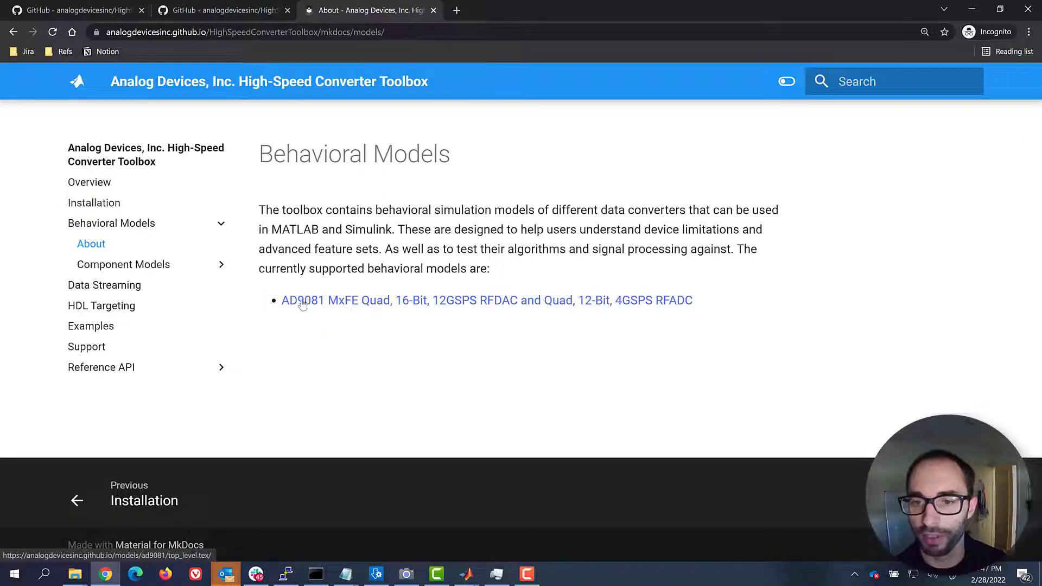
Read the Data Streaming page down to its Connecting and Configuration section.
click(140, 289)
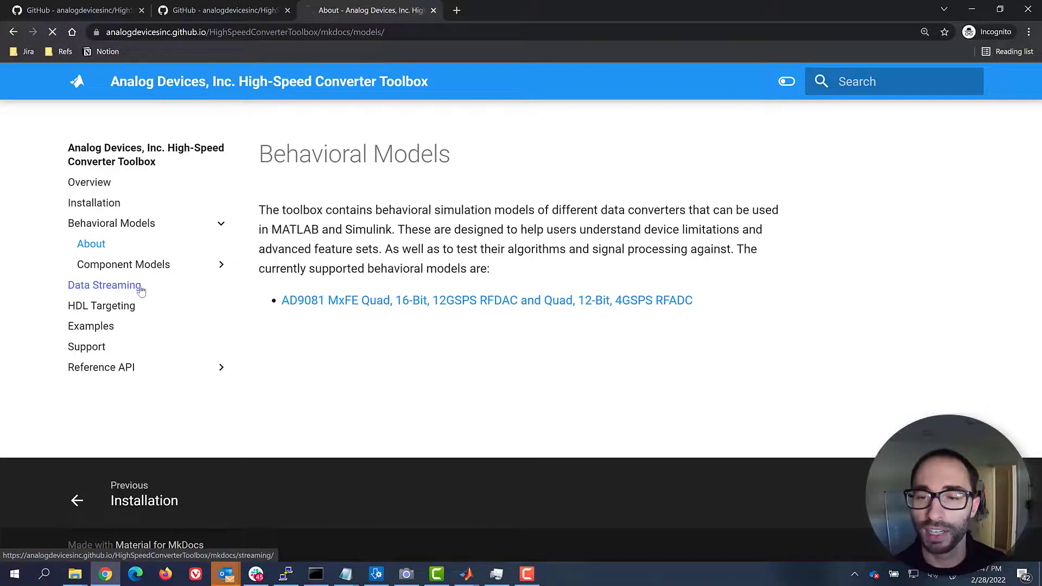
scroll(476, 343, down, 2)
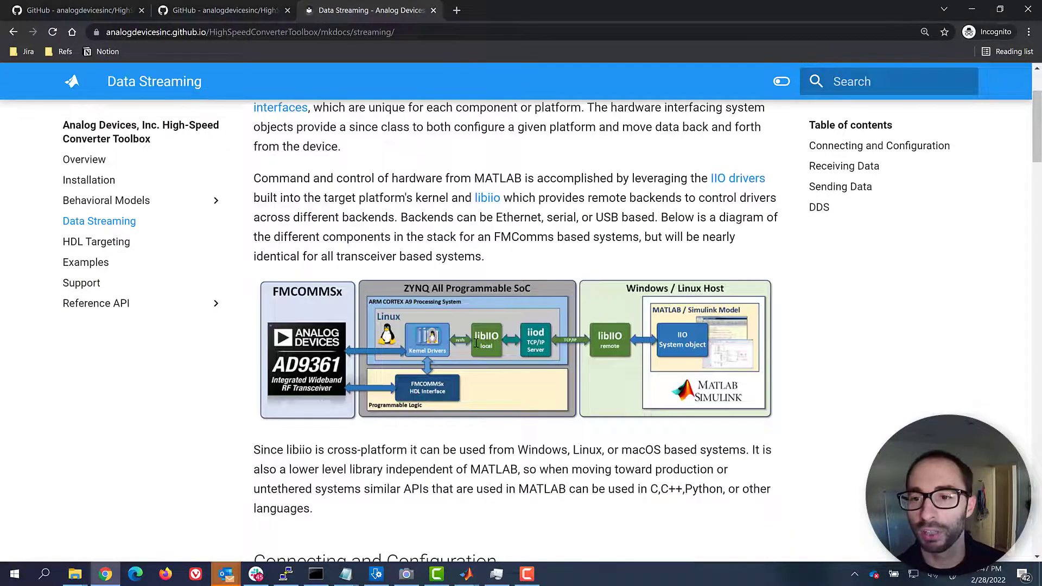
scroll(476, 343, down, 5)
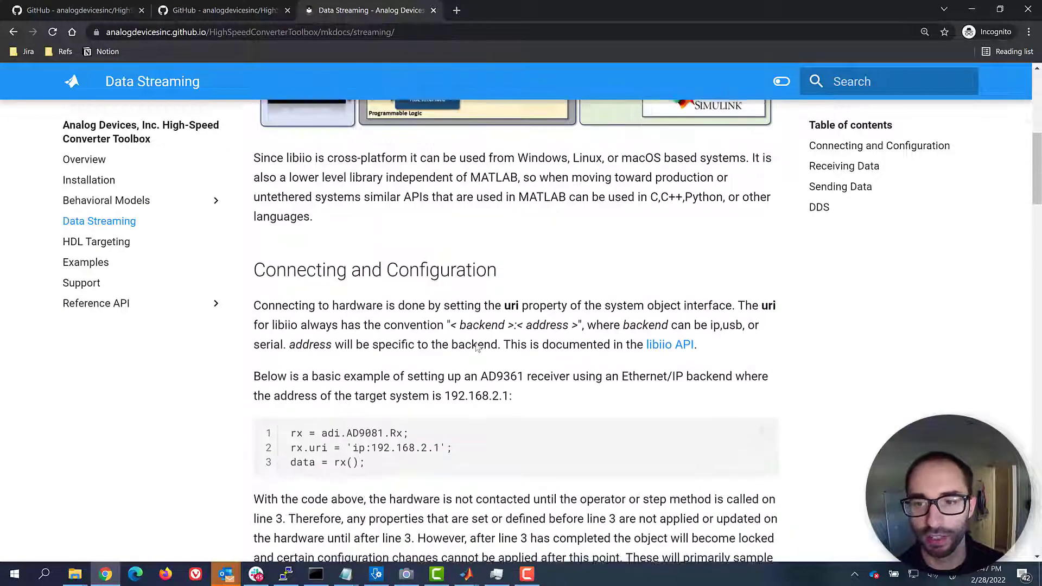
scroll(476, 348, down, 2)
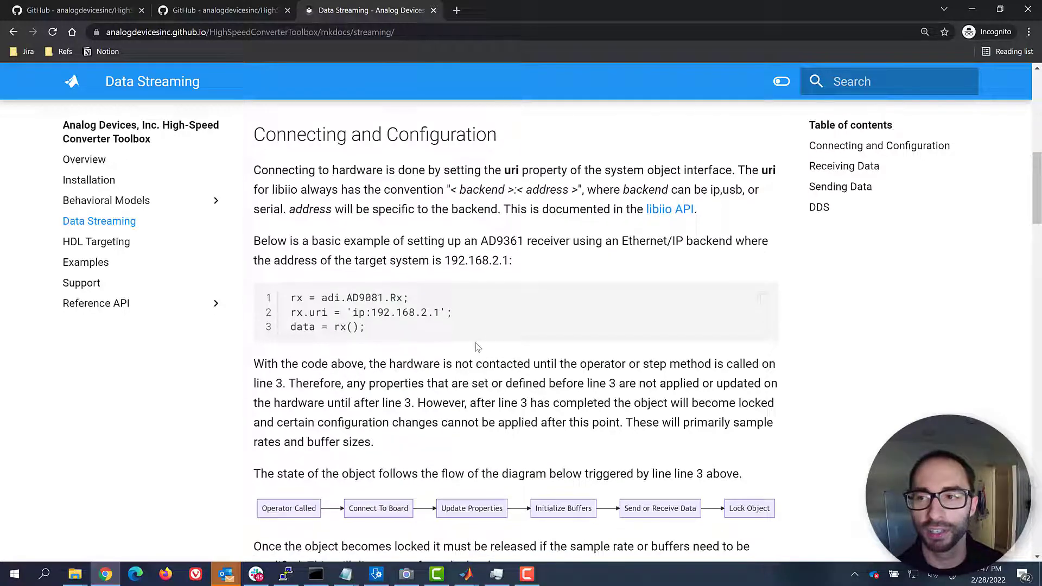